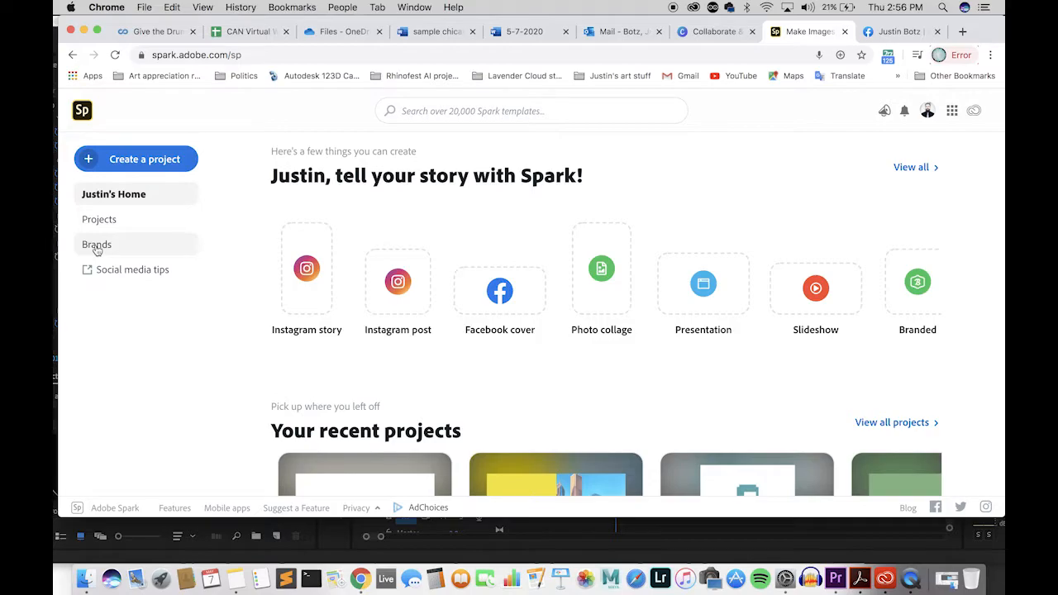
Review the sample Chicago park script in the Word document and return to Adobe Spark.
{"action": "left_click", "coordinate": [434, 32]}
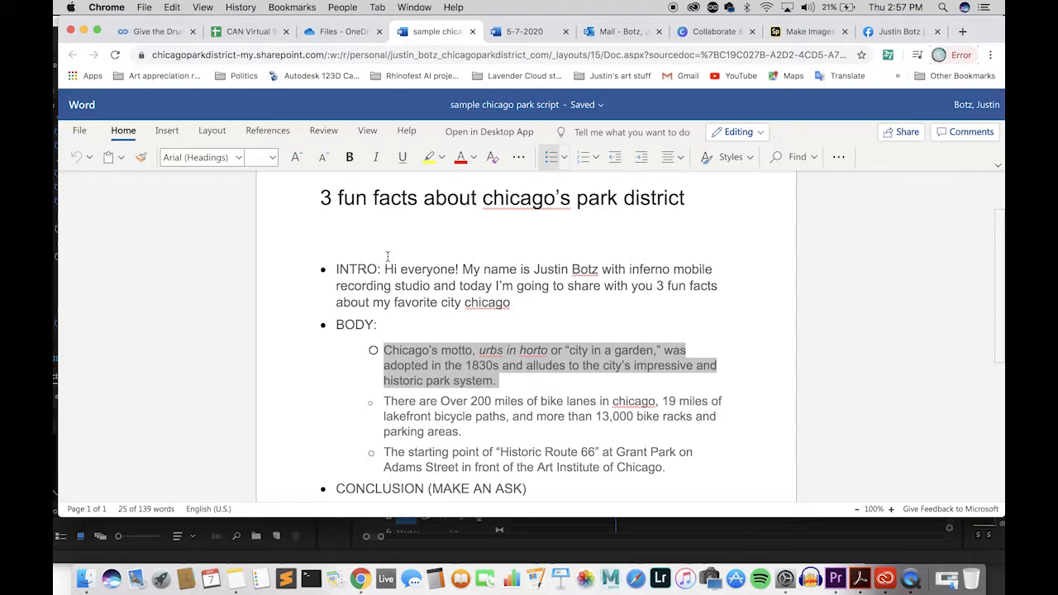
{"action": "scroll", "coordinate": [386, 257], "scroll_direction": "down", "scroll_amount": 2}
{"action": "left_click", "coordinate": [802, 33]}
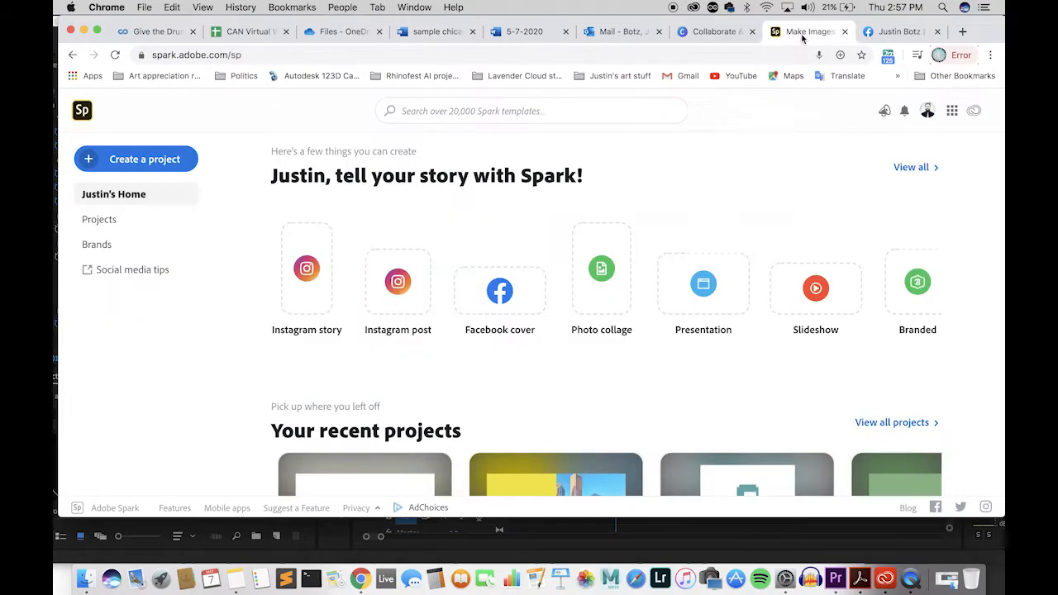
Create a new video project titled "chicago fun facts".
{"action": "left_click", "coordinate": [154, 162]}
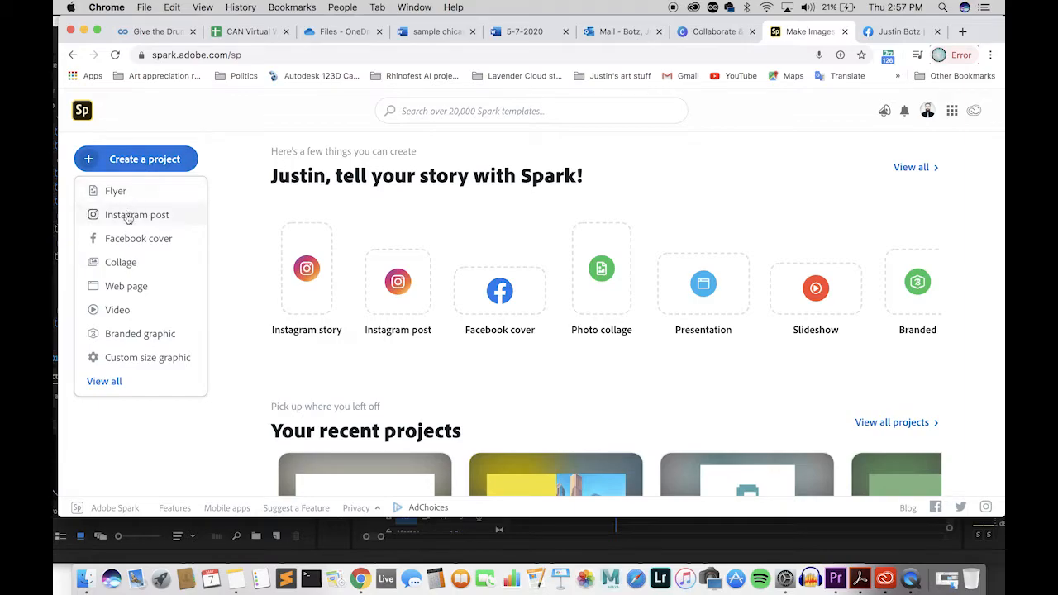
{"action": "left_click", "coordinate": [118, 311]}
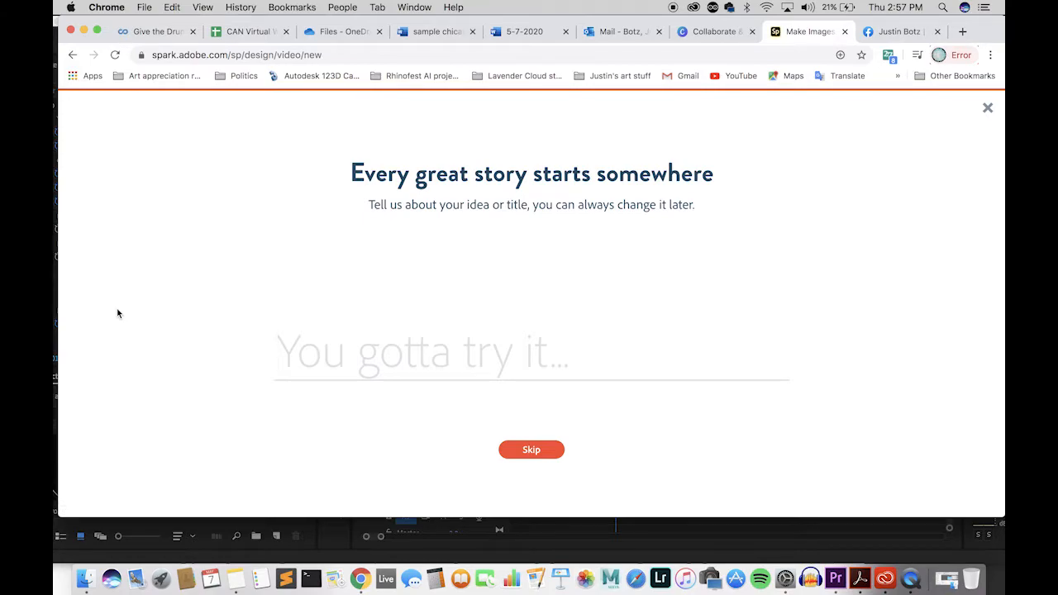
{"action": "type", "text": "chic"}
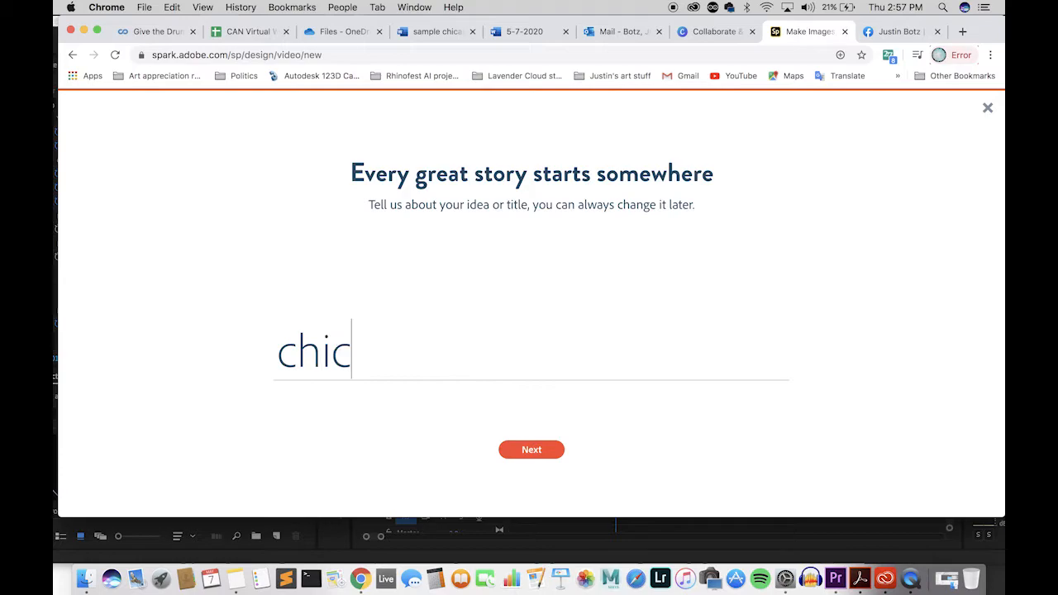
{"action": "type", "text": "ago "}
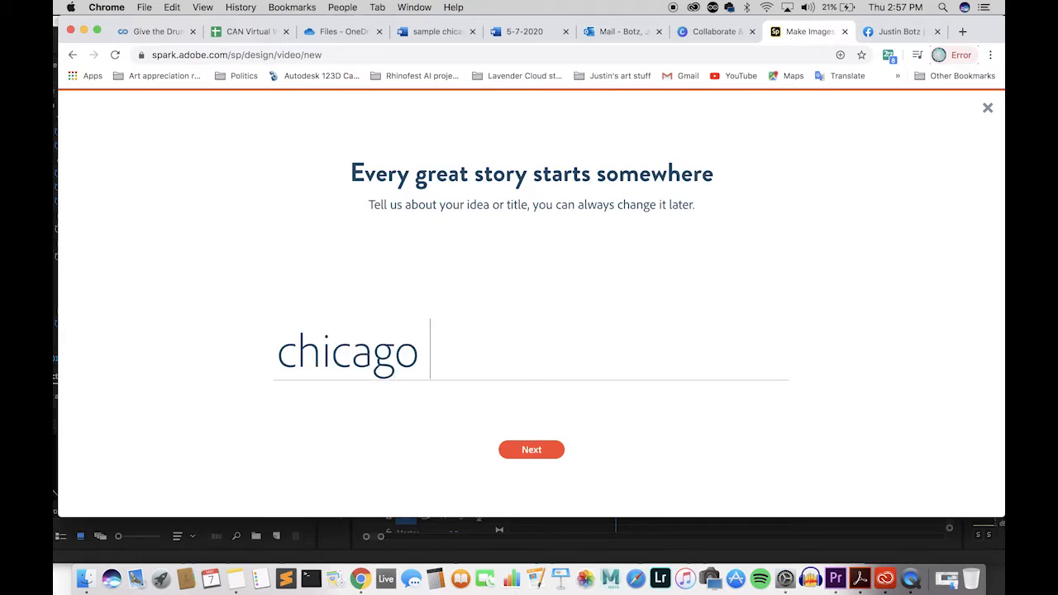
{"action": "type", "text": "fun facts"}
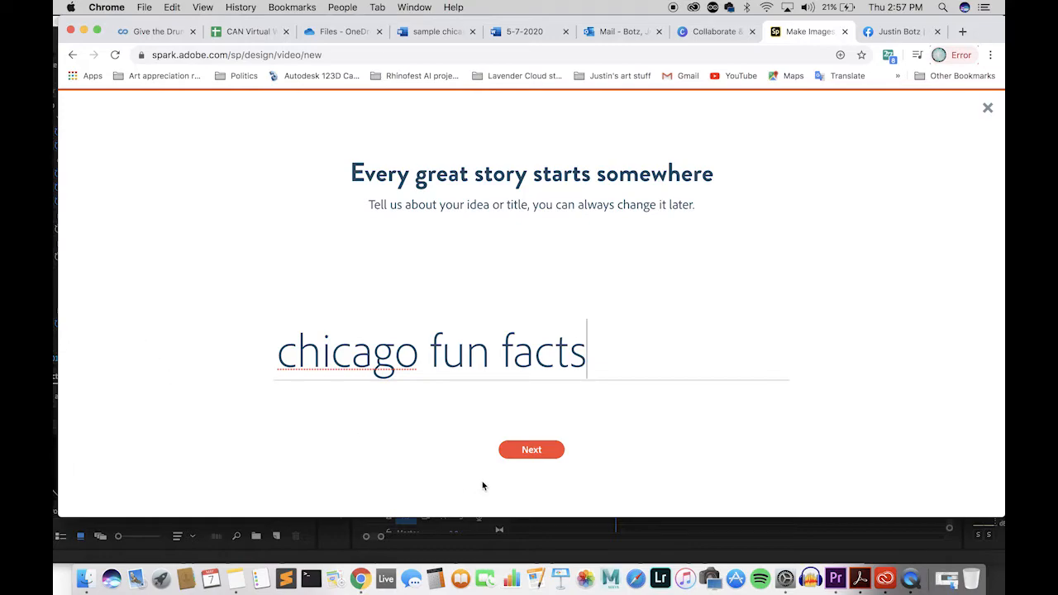
{"action": "left_click", "coordinate": [533, 455]}
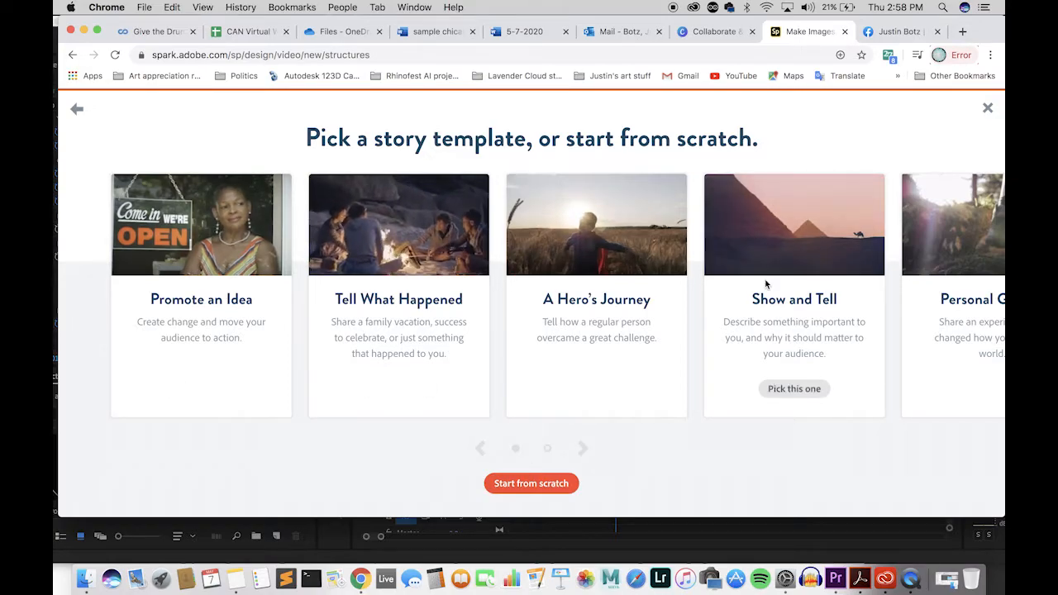
Choose the Make Up My Own story template and dismiss the introductory tips.
{"action": "left_click", "coordinate": [582, 448]}
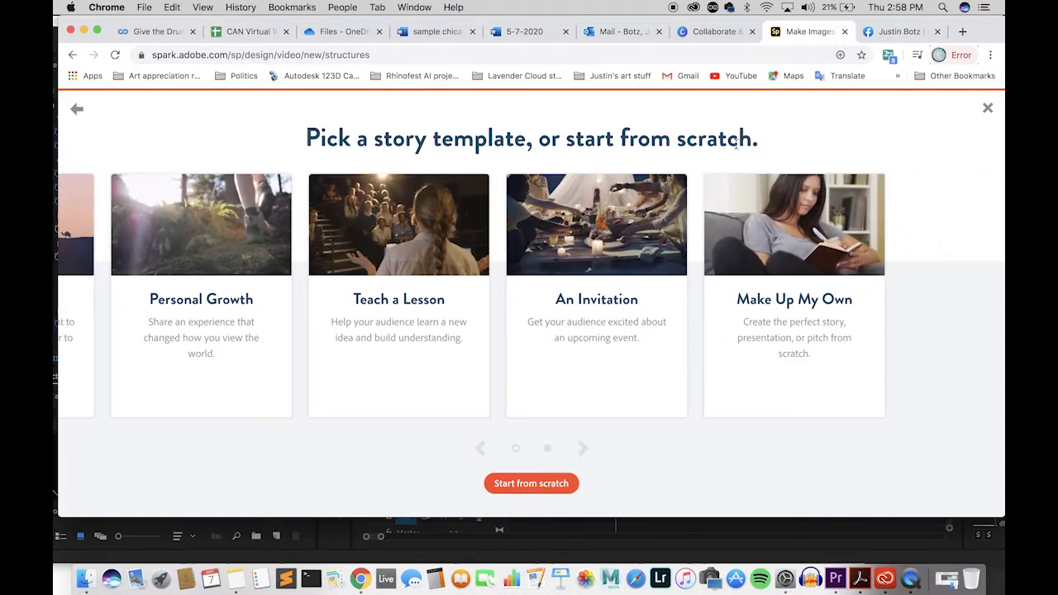
{"action": "mouse_move", "coordinate": [786, 289]}
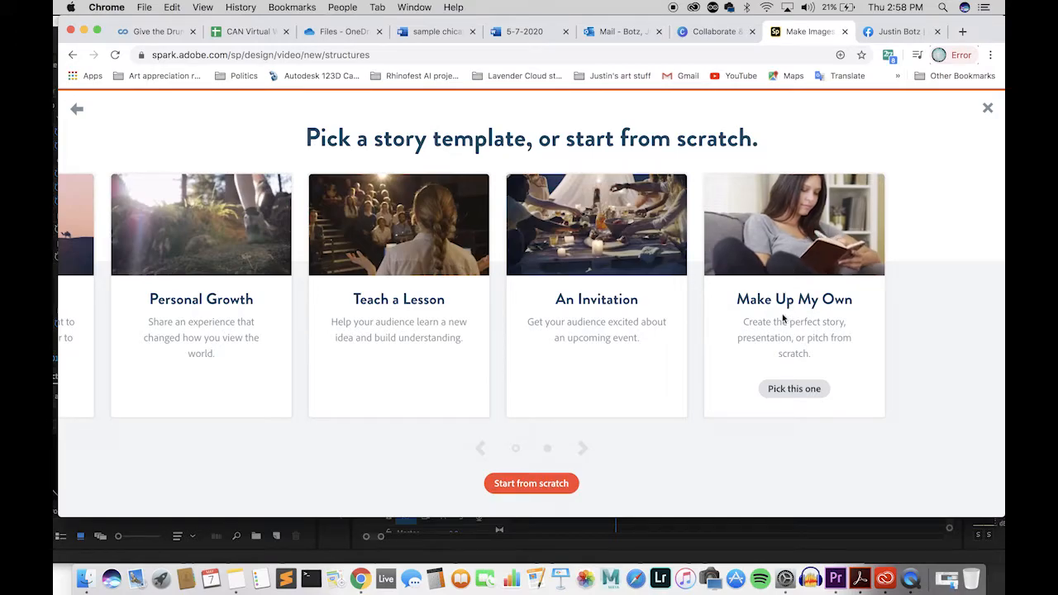
{"action": "left_click", "coordinate": [806, 390]}
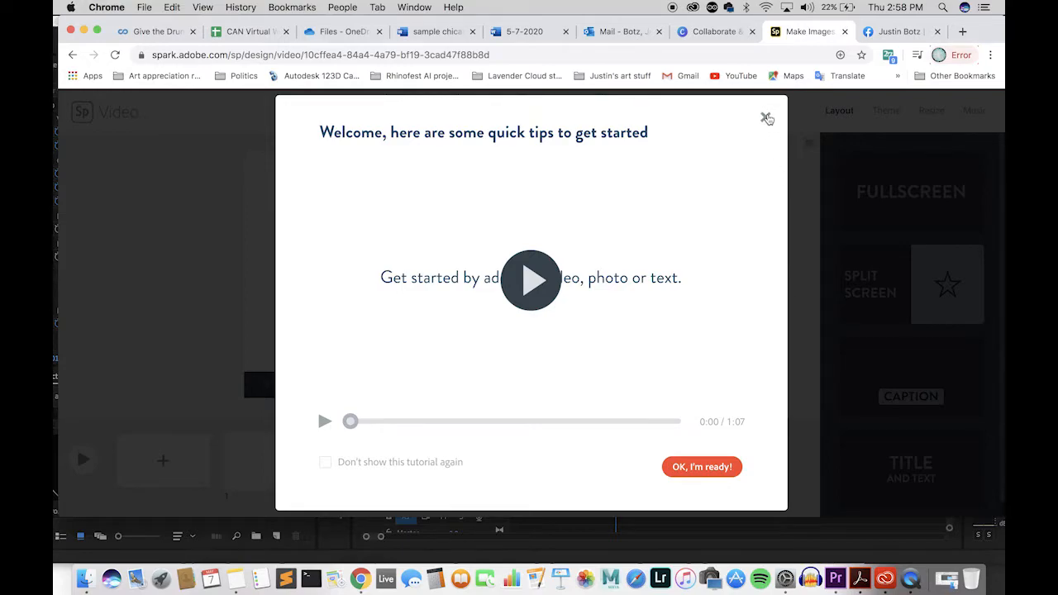
{"action": "left_click", "coordinate": [766, 118]}
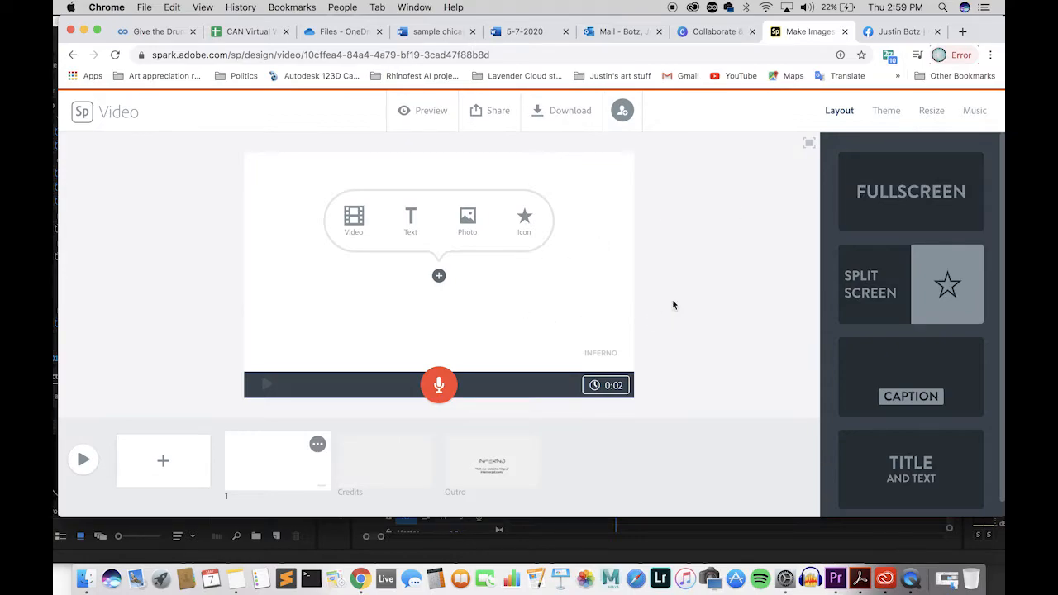
Try the Fullscreen, Split Screen and Caption layouts on the first slide, ending with Title and Text applied.
{"action": "left_click", "coordinate": [902, 198]}
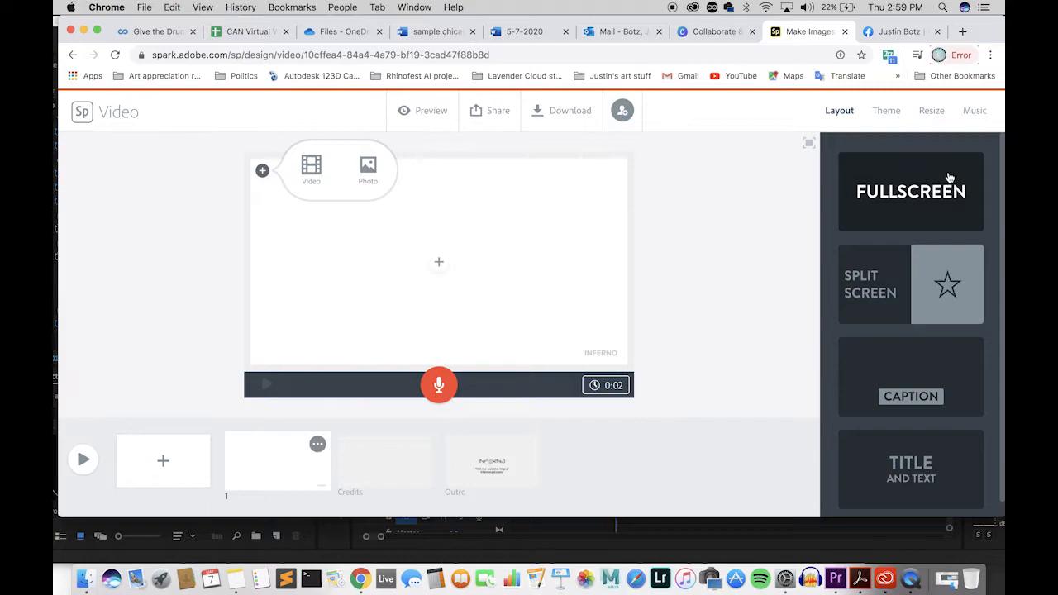
{"action": "left_click", "coordinate": [895, 278]}
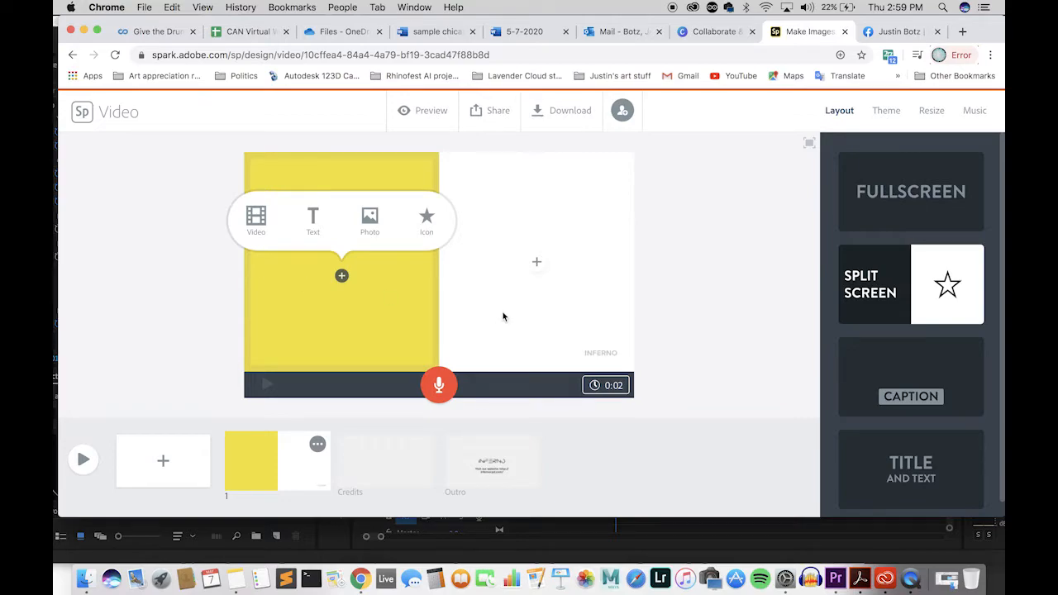
{"action": "left_click", "coordinate": [895, 397]}
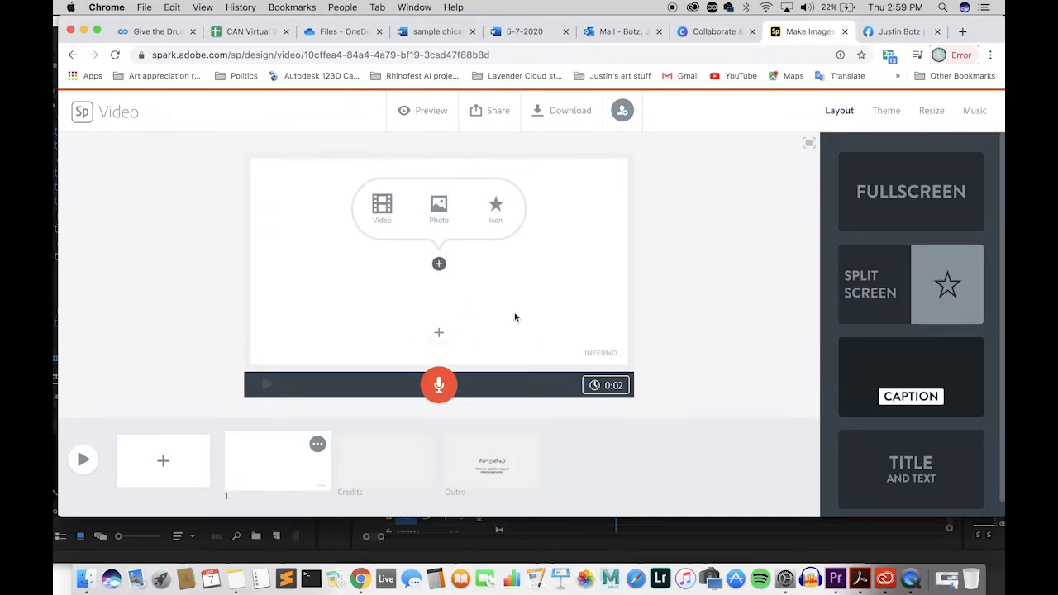
{"action": "left_click", "coordinate": [916, 465]}
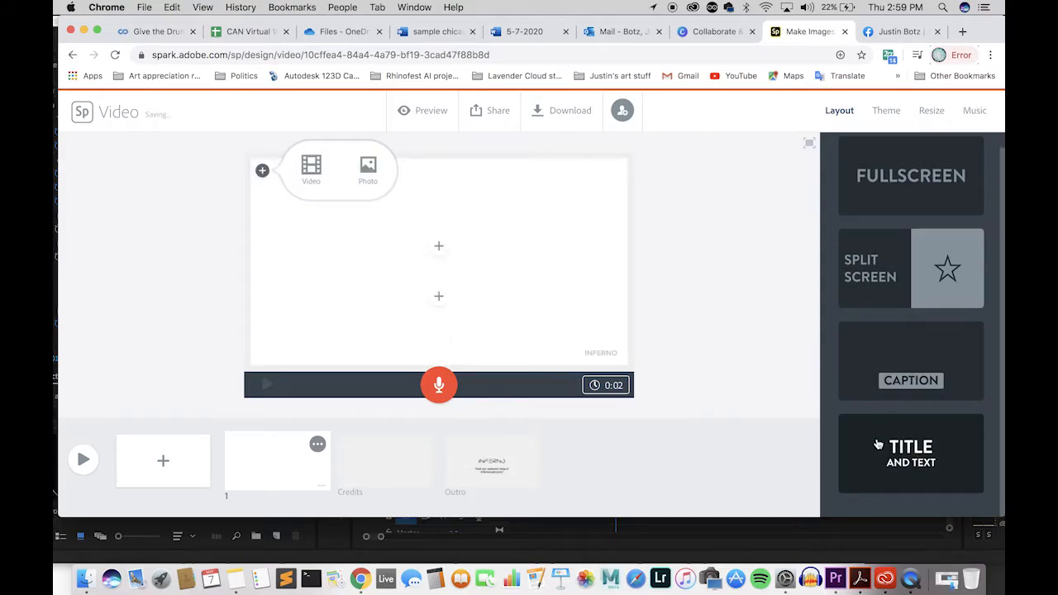
{"action": "scroll", "coordinate": [875, 414], "scroll_direction": "down", "scroll_amount": 1}
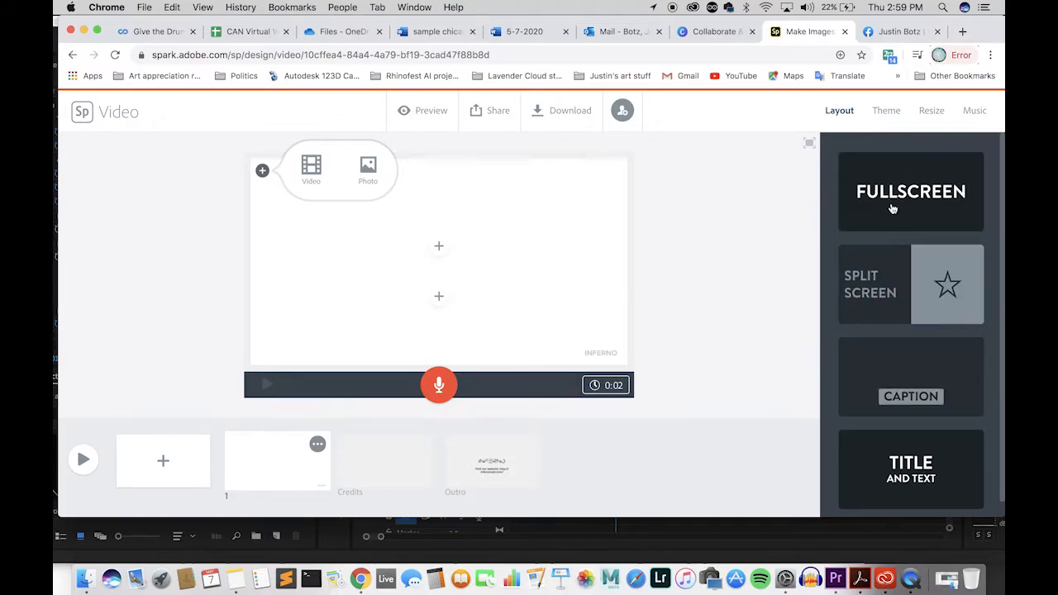
Examine the brand themes, the additional themes and the resize options available for the video.
{"action": "left_click", "coordinate": [886, 111]}
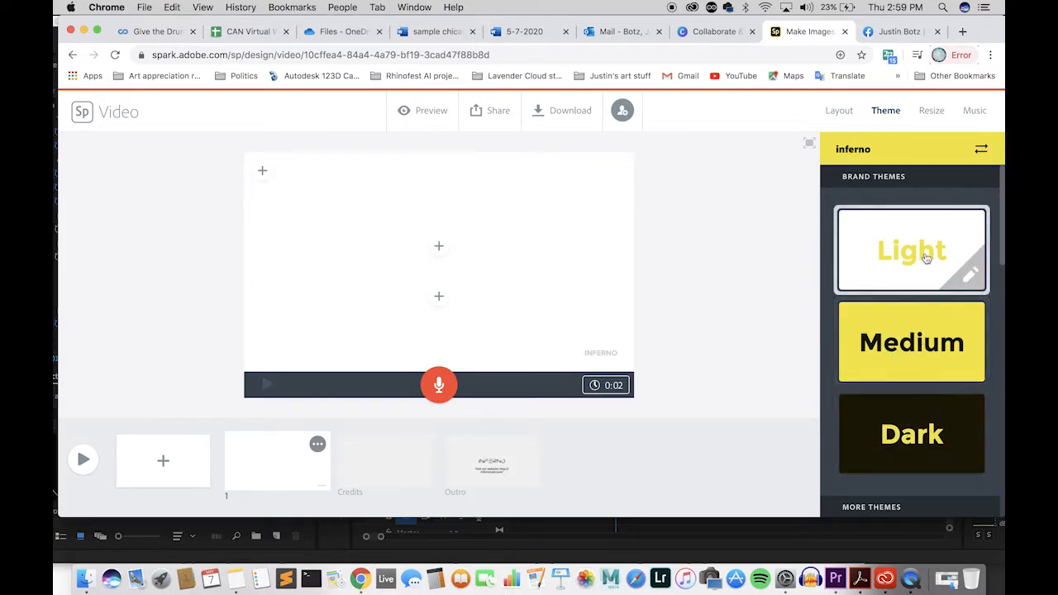
{"action": "scroll", "coordinate": [892, 388], "scroll_direction": "down", "scroll_amount": 3}
{"action": "scroll", "coordinate": [876, 413], "scroll_direction": "up", "scroll_amount": 2}
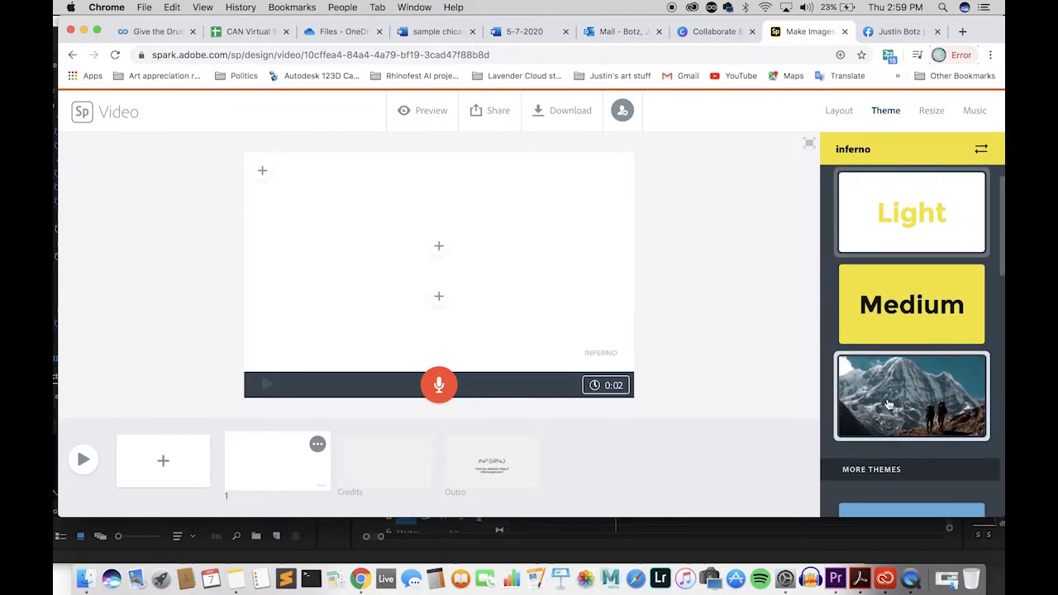
{"action": "scroll", "coordinate": [832, 439], "scroll_direction": "down", "scroll_amount": 5}
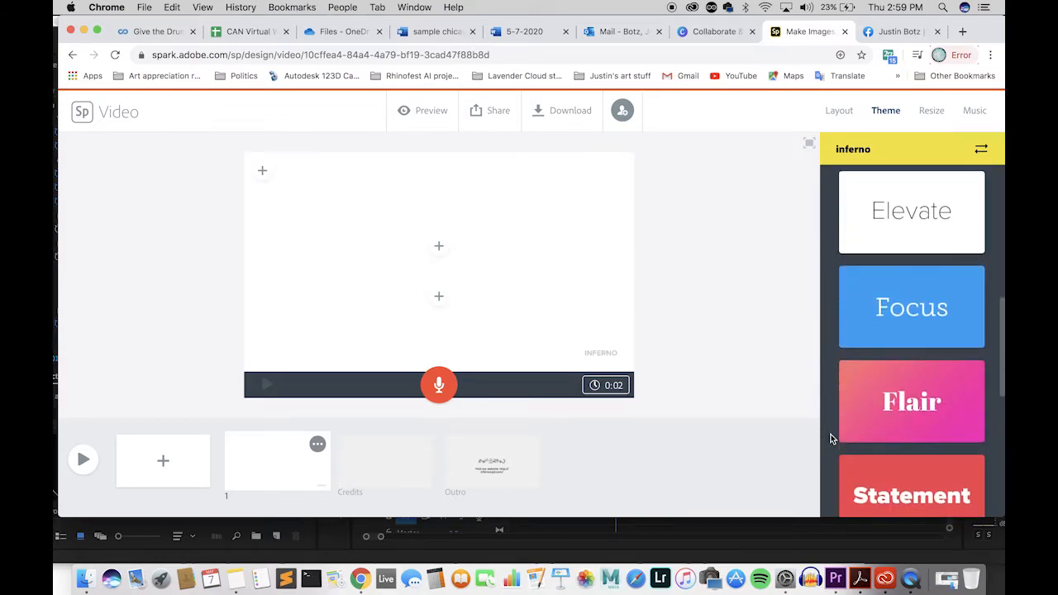
{"action": "scroll", "coordinate": [832, 439], "scroll_direction": "up", "scroll_amount": 1}
{"action": "scroll", "coordinate": [901, 293], "scroll_direction": "up", "scroll_amount": 2}
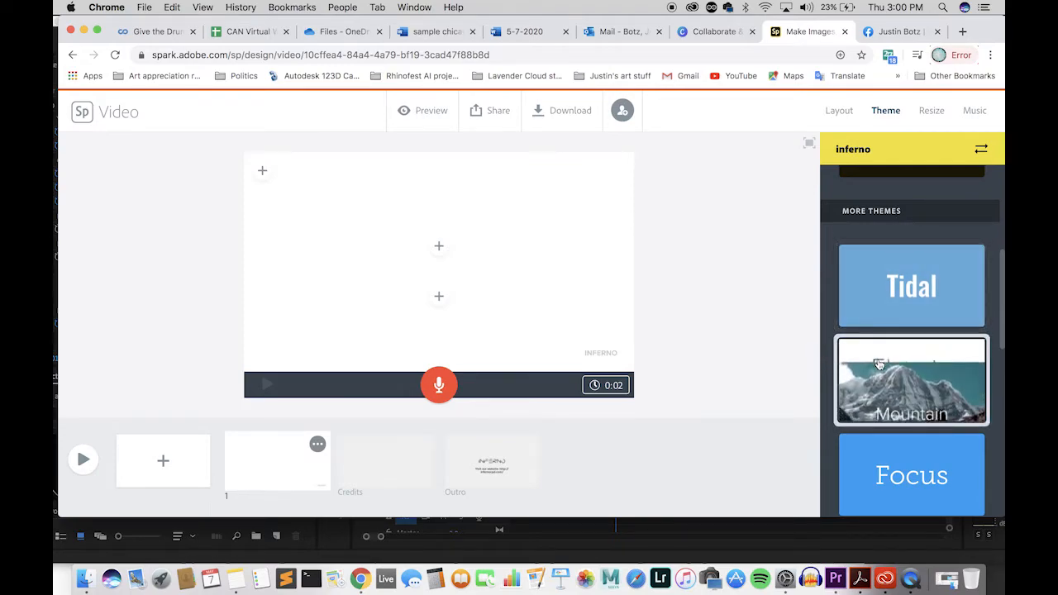
{"action": "scroll", "coordinate": [884, 388], "scroll_direction": "down", "scroll_amount": 3}
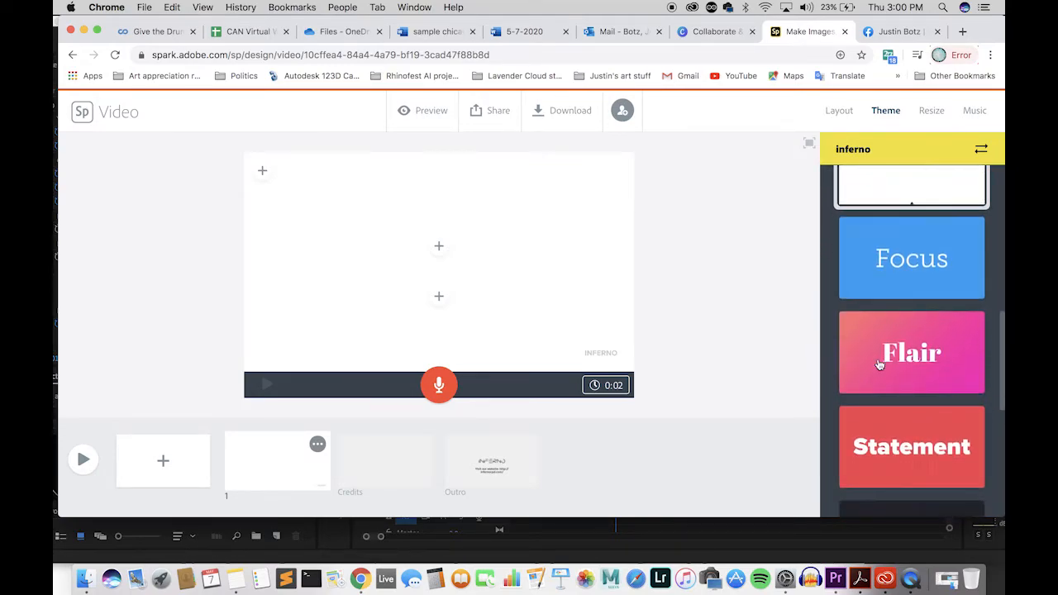
{"action": "scroll", "coordinate": [894, 413], "scroll_direction": "down", "scroll_amount": 5}
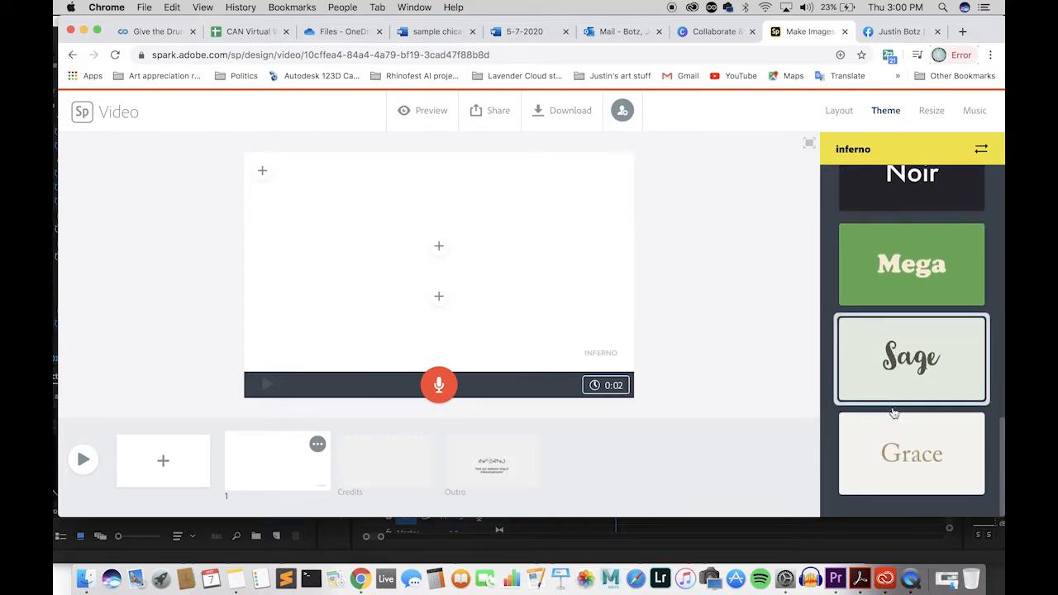
{"action": "scroll", "coordinate": [894, 413], "scroll_direction": "up", "scroll_amount": 8}
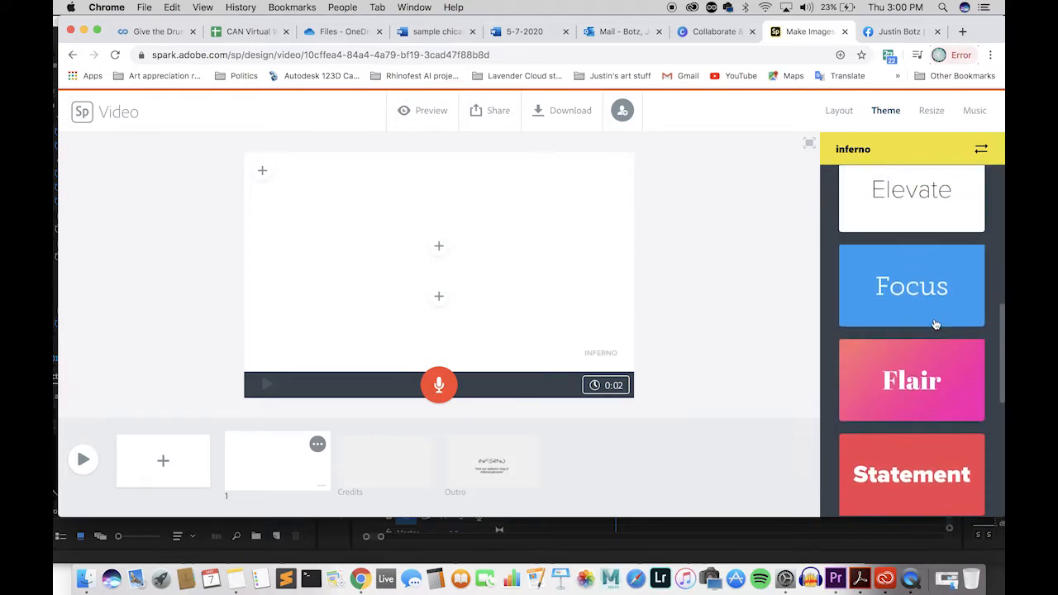
{"action": "scroll", "coordinate": [936, 323], "scroll_direction": "up", "scroll_amount": 3}
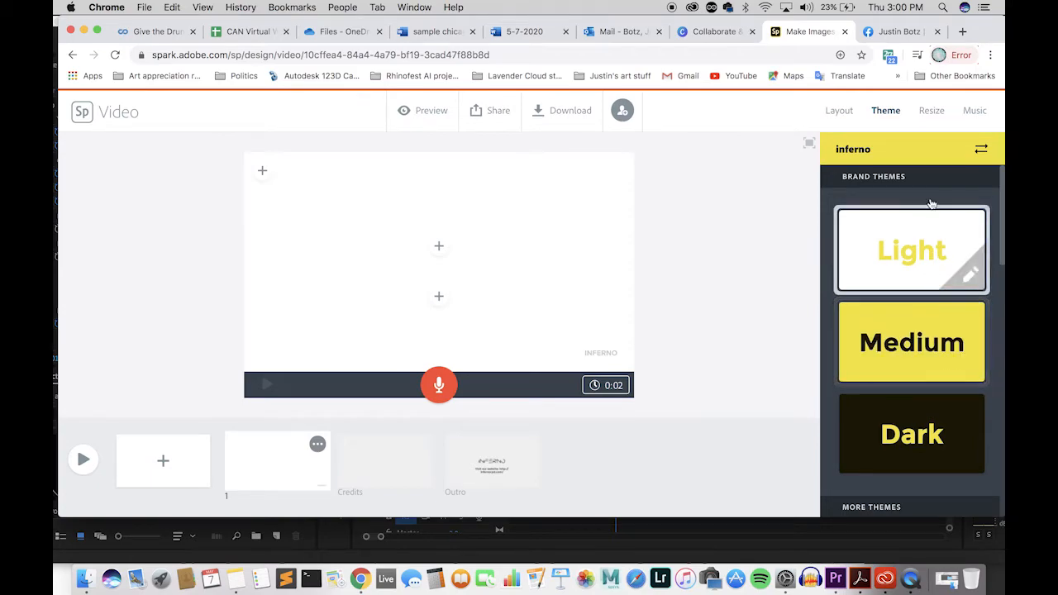
{"action": "left_click", "coordinate": [933, 117]}
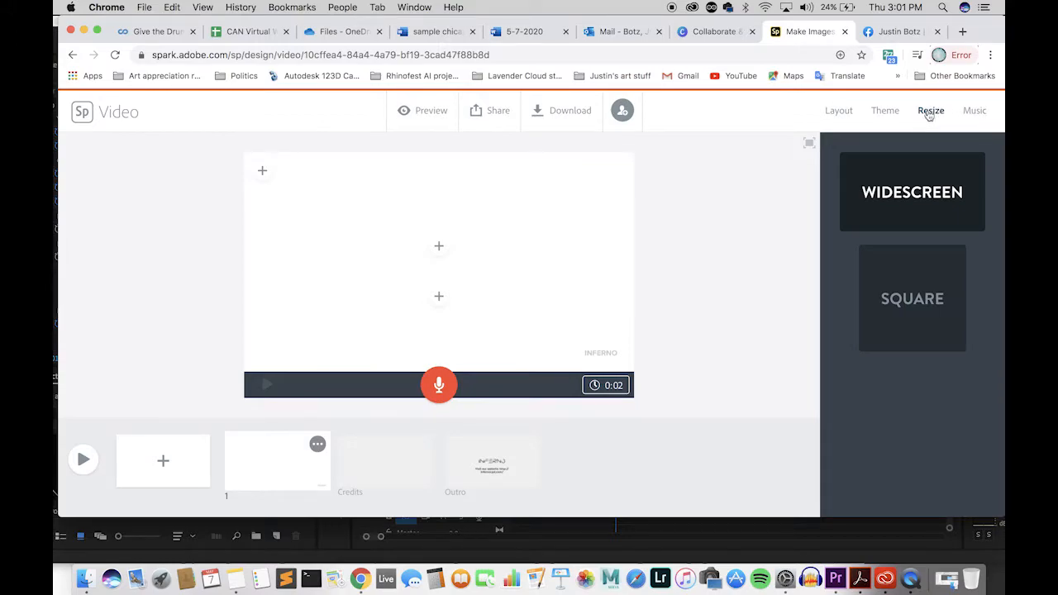
Browse the music library, audition the Rousing track Building Tall and set it as the video's soundtrack.
{"action": "left_click", "coordinate": [982, 119]}
{"action": "left_click", "coordinate": [863, 266]}
{"action": "scroll", "coordinate": [863, 269], "scroll_direction": "up", "scroll_amount": 5}
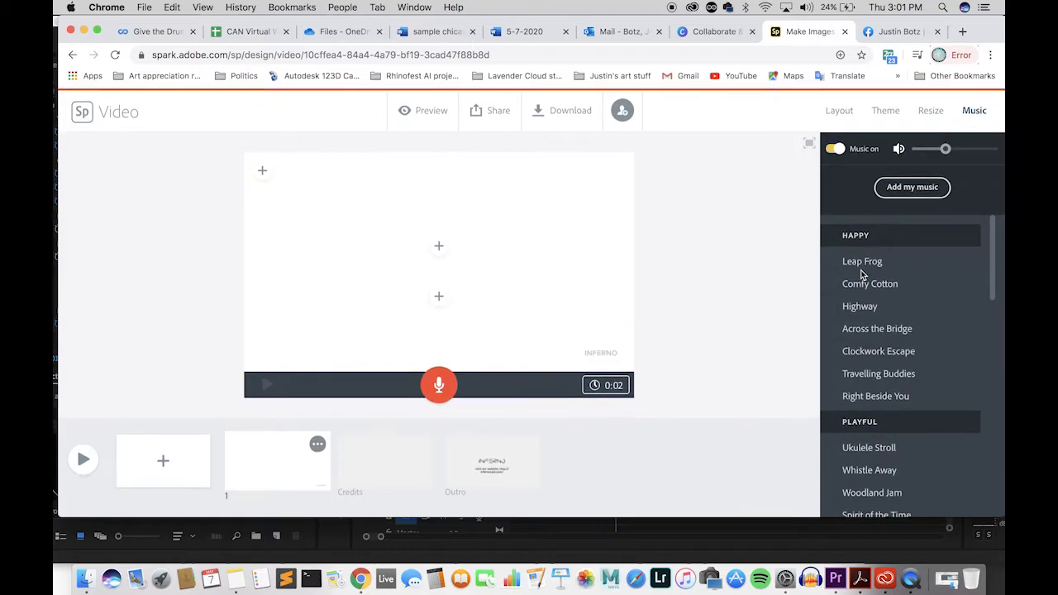
{"action": "scroll", "coordinate": [861, 273], "scroll_direction": "down", "scroll_amount": 4}
{"action": "scroll", "coordinate": [862, 274], "scroll_direction": "down", "scroll_amount": 6}
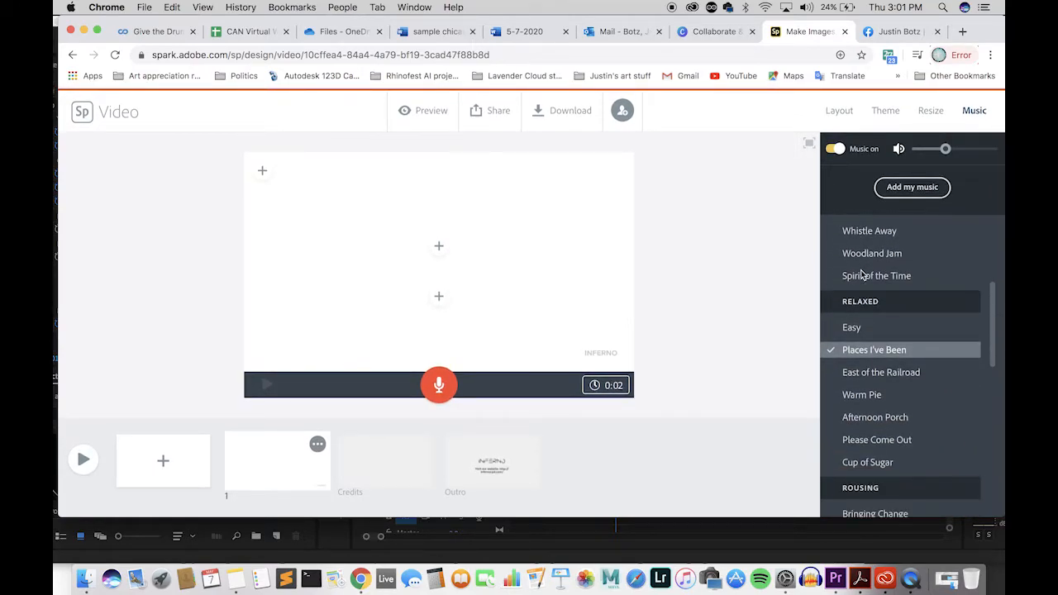
{"action": "scroll", "coordinate": [862, 275], "scroll_direction": "down", "scroll_amount": 1}
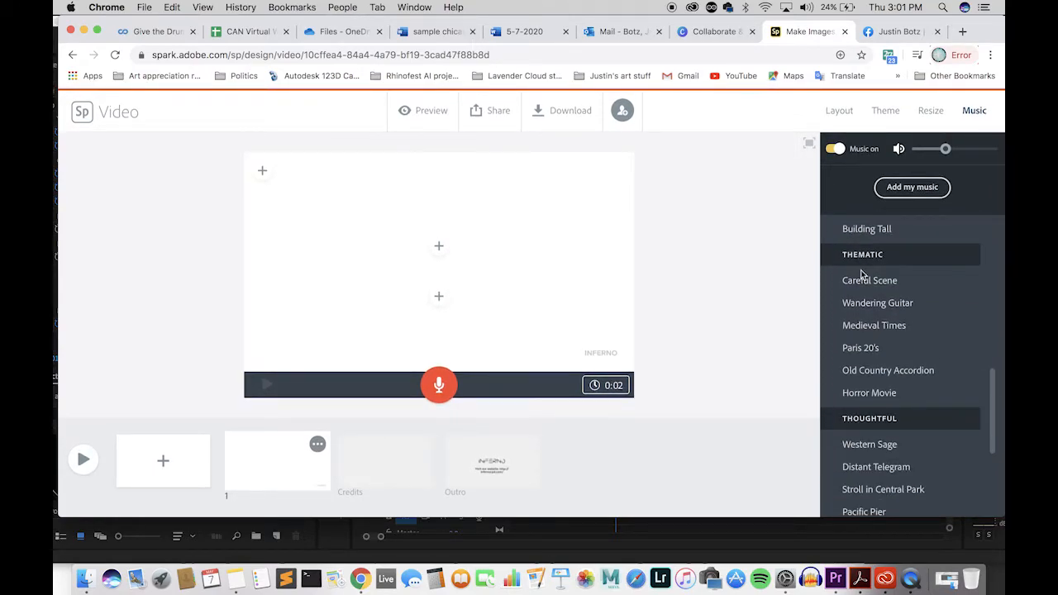
{"action": "scroll", "coordinate": [854, 385], "scroll_direction": "down", "scroll_amount": 4}
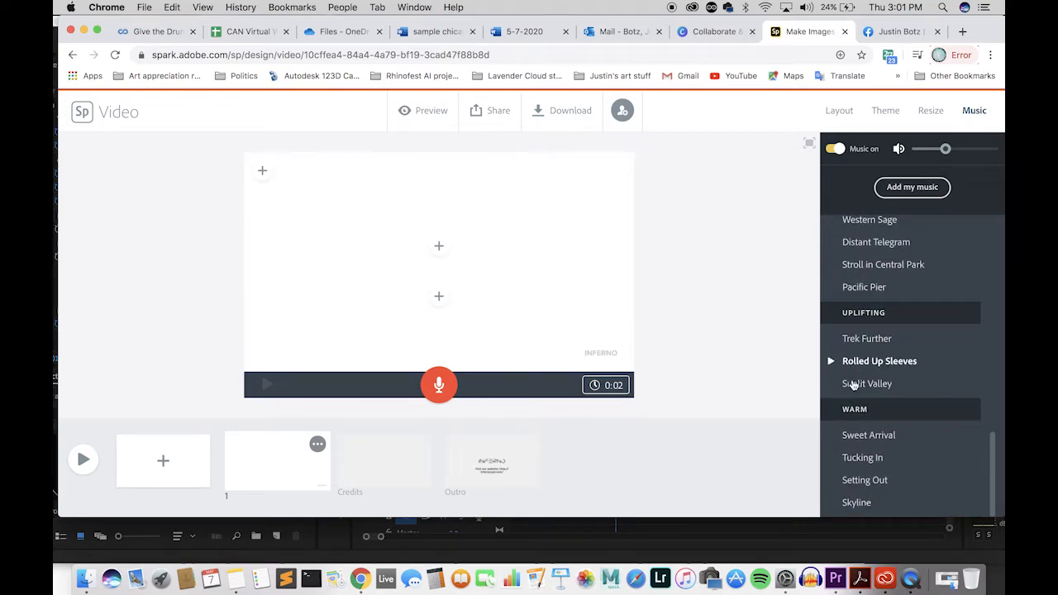
{"action": "scroll", "coordinate": [855, 385], "scroll_direction": "up", "scroll_amount": 10}
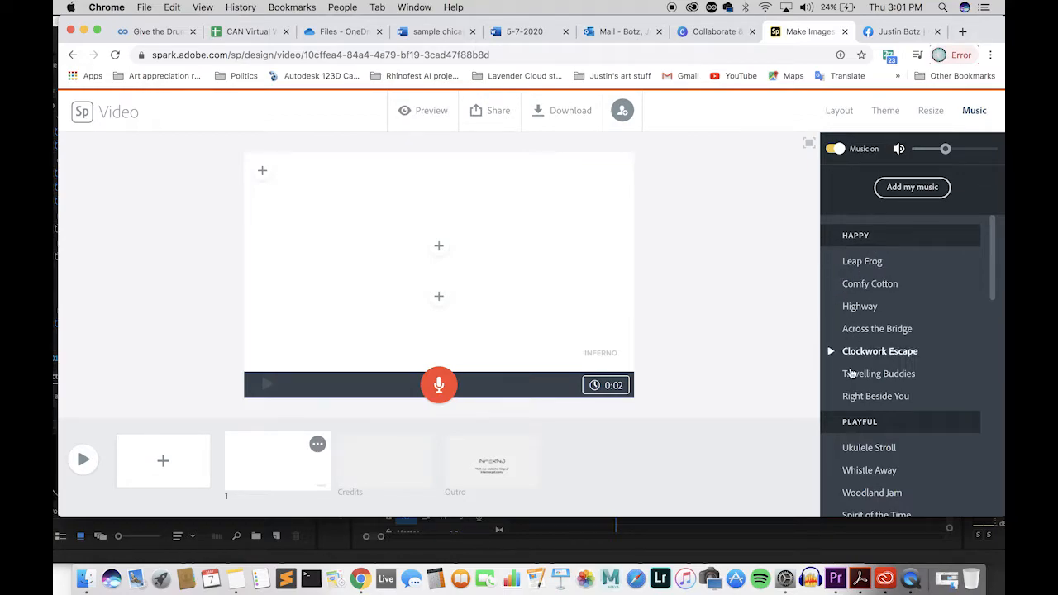
{"action": "scroll", "coordinate": [851, 362], "scroll_direction": "down", "scroll_amount": 10}
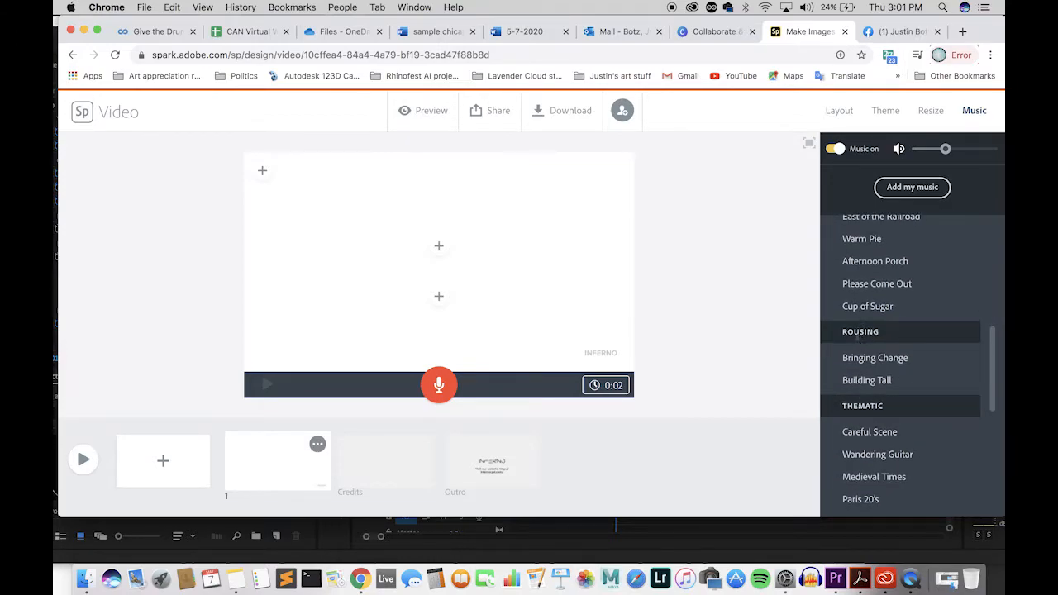
{"action": "left_click", "coordinate": [830, 382]}
{"action": "left_click", "coordinate": [832, 383]}
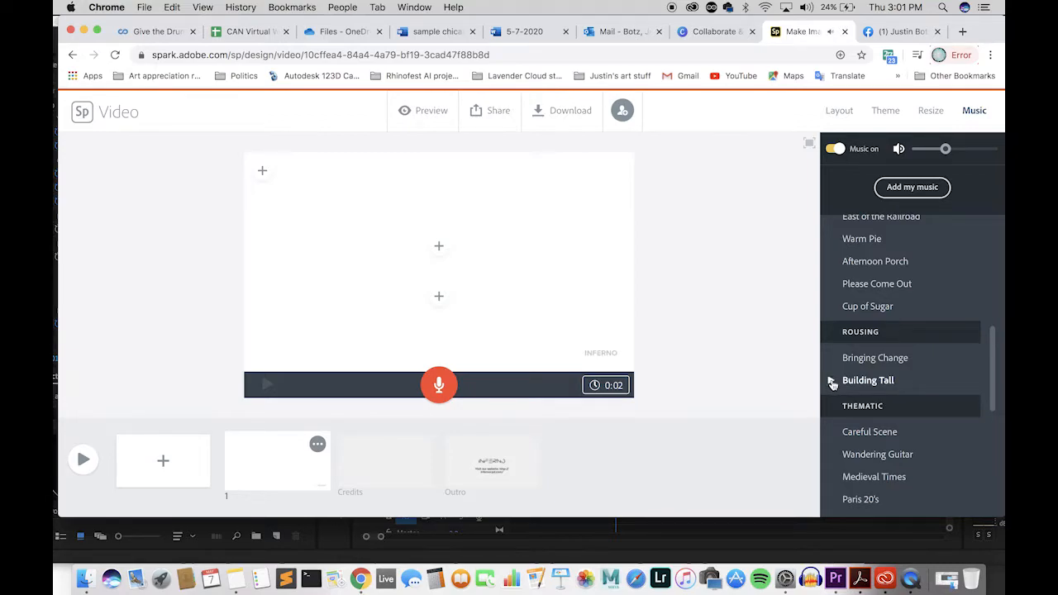
{"action": "left_click", "coordinate": [884, 386]}
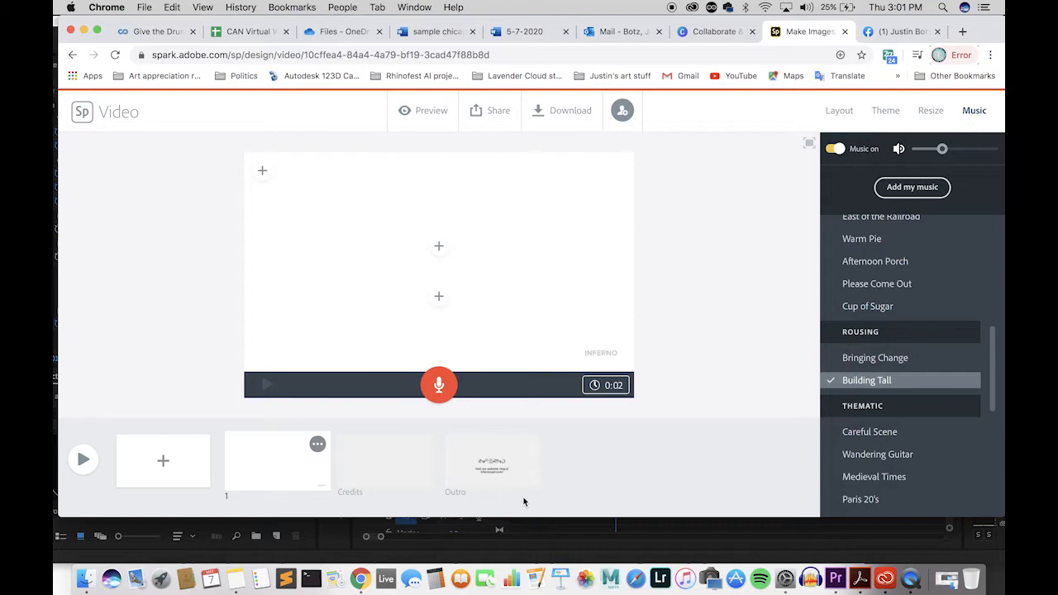
Preview the whole video with its soundtrack and return to editing.
{"action": "left_click", "coordinate": [84, 461]}
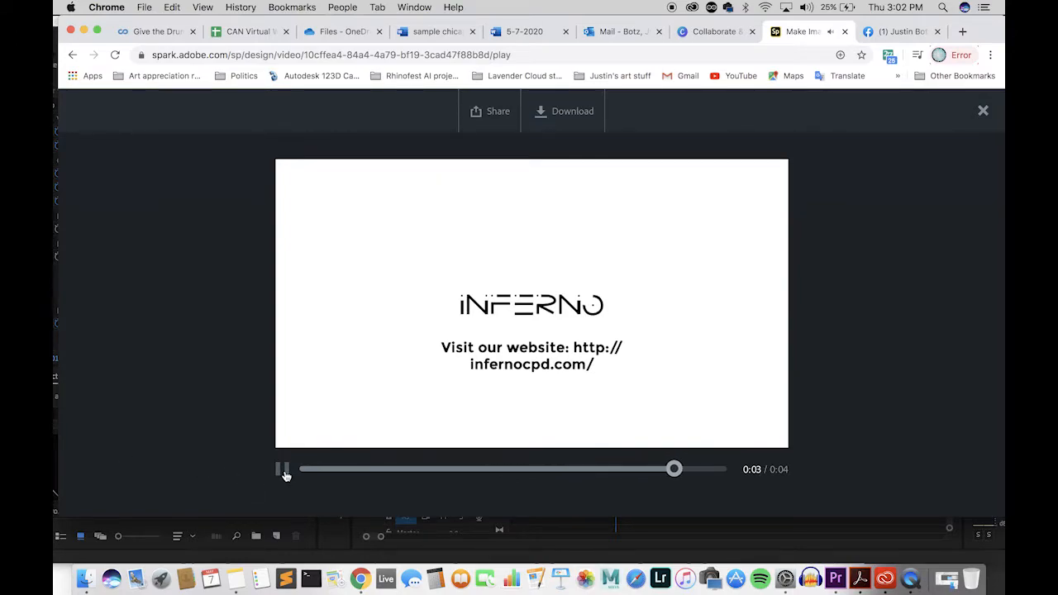
{"action": "left_click", "coordinate": [984, 113]}
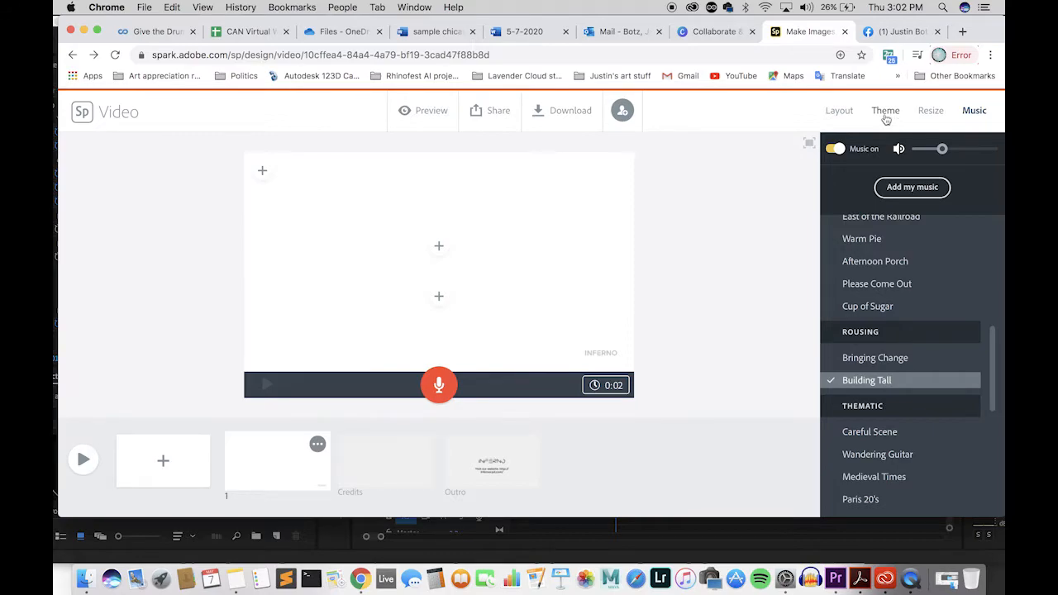
Apply the Fullscreen layout to the first slide and add the title text "3 FUN FACTS ABOUT CHICAGO".
{"action": "left_click", "coordinate": [840, 113]}
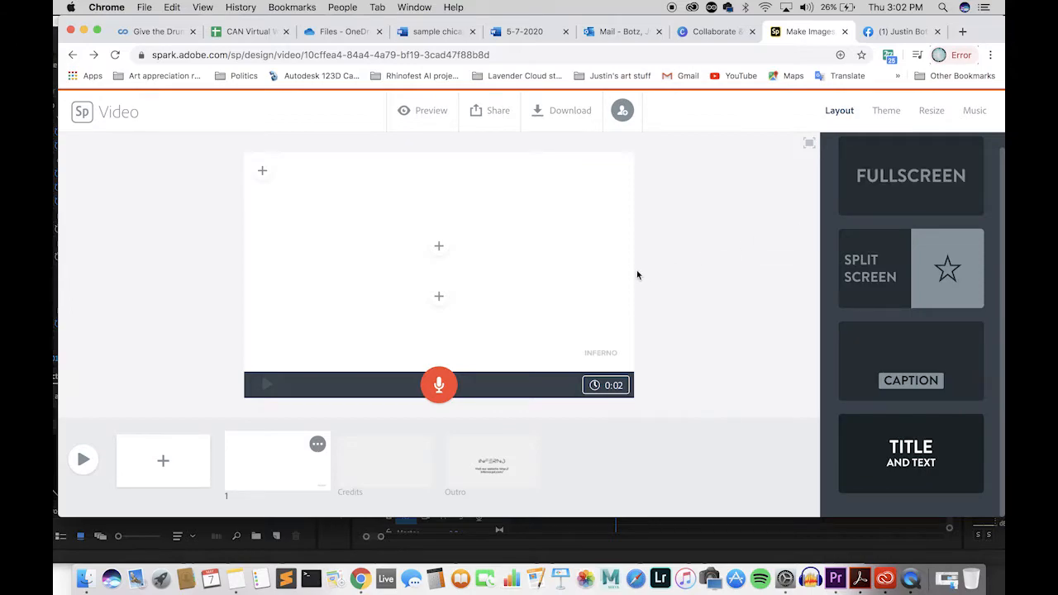
{"action": "left_click", "coordinate": [916, 185]}
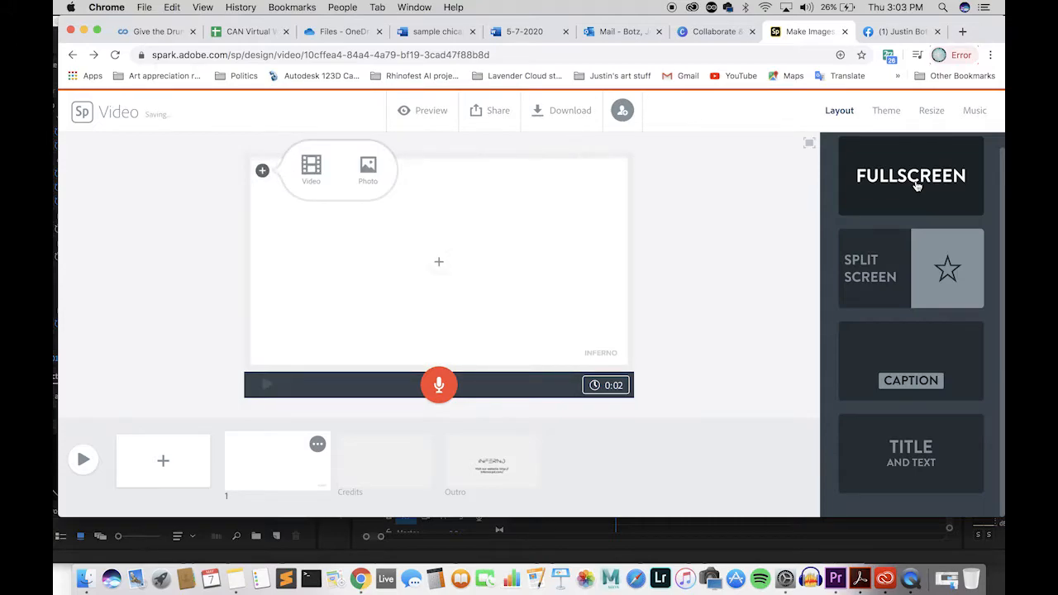
{"action": "left_click", "coordinate": [439, 264]}
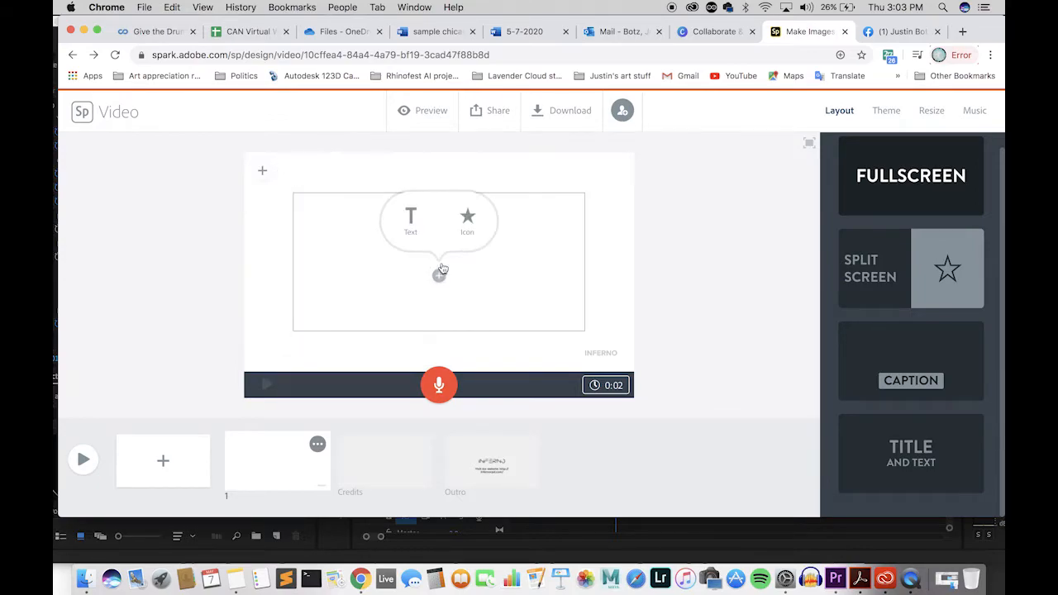
{"action": "left_click", "coordinate": [411, 220]}
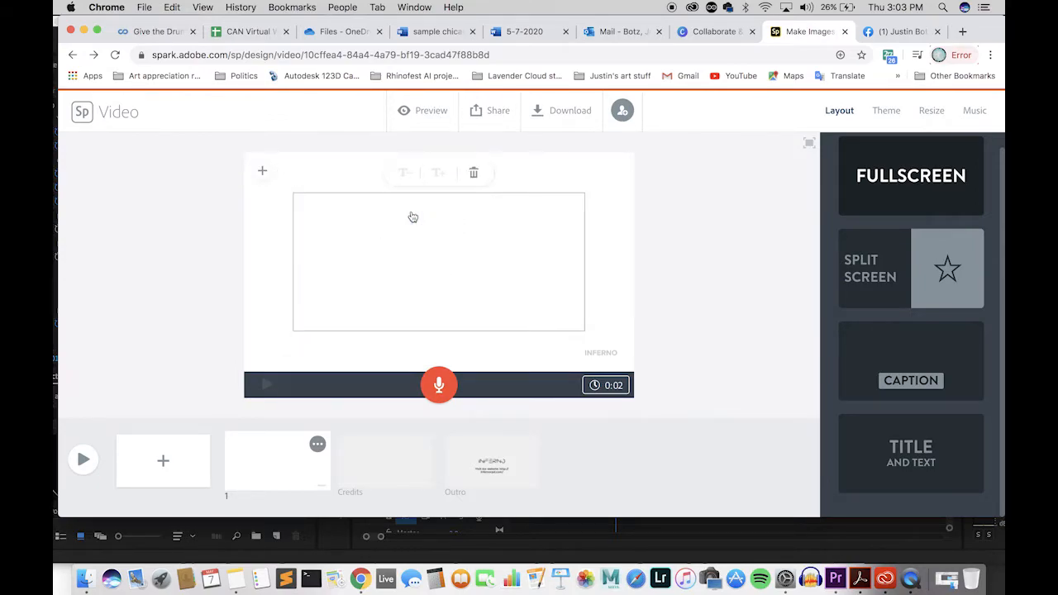
{"action": "type", "text": "3 fun"}
{"action": "key", "text": "BackSpace"}
{"action": "key", "text": "BackSpace"}
{"action": "key", "text": "BackSpace"}
{"action": "type", "text": "FAC"}
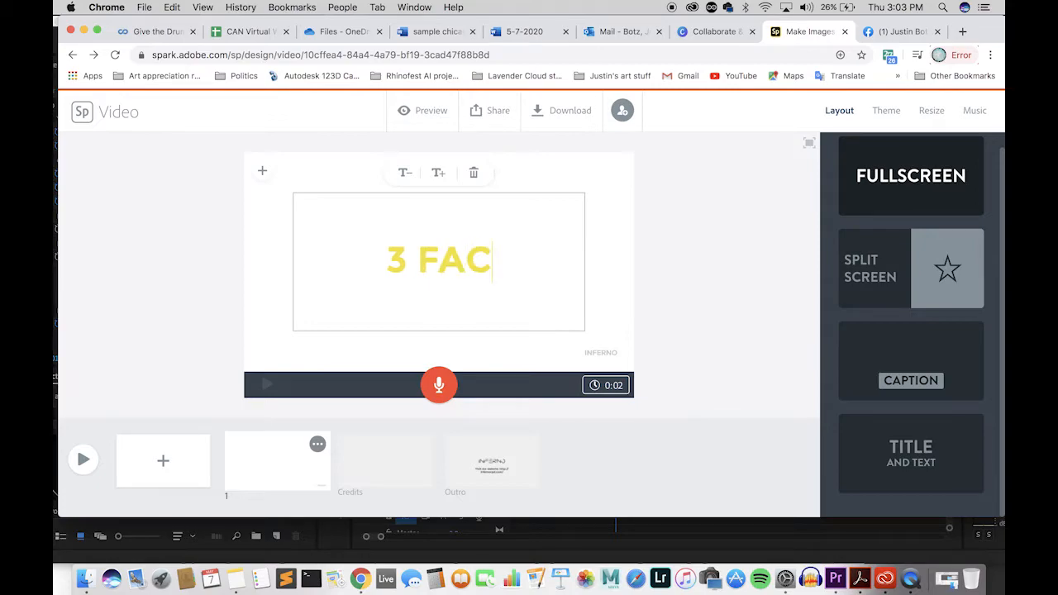
{"action": "key", "text": "BackSpace"}
{"action": "key", "text": "BackSpace"}
{"action": "key", "text": "BackSpace"}
{"action": "type", "text": "FUN"}
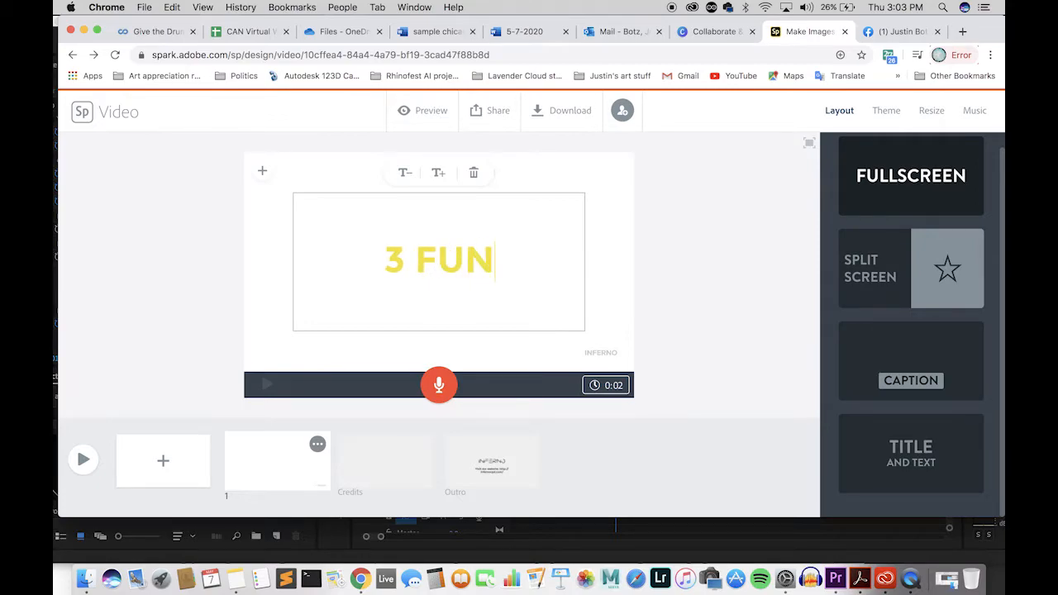
{"action": "type", "text": " FACTS AB"}
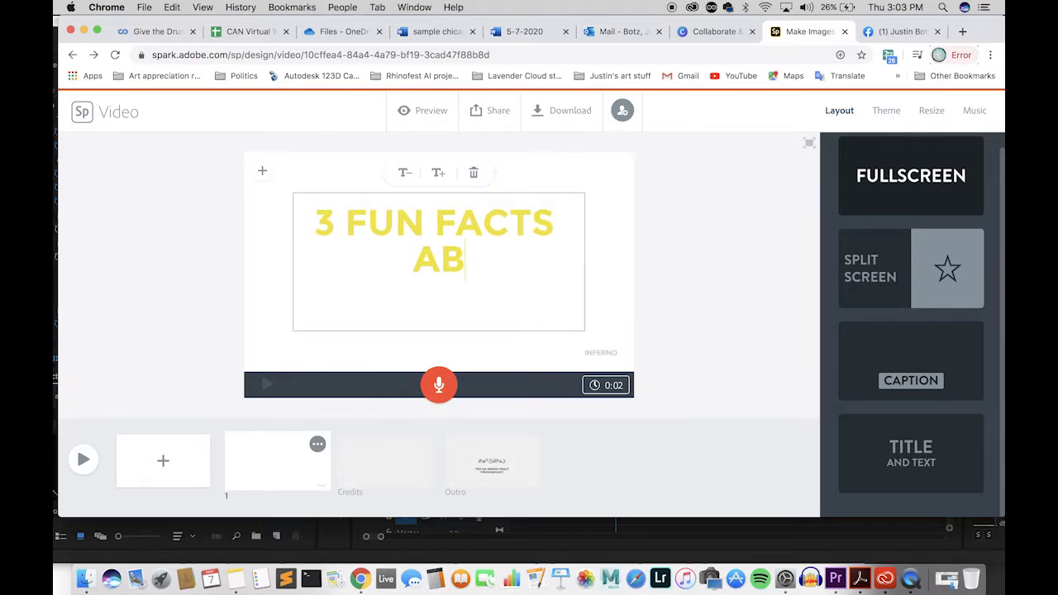
{"action": "type", "text": "OUT CHICAGO"}
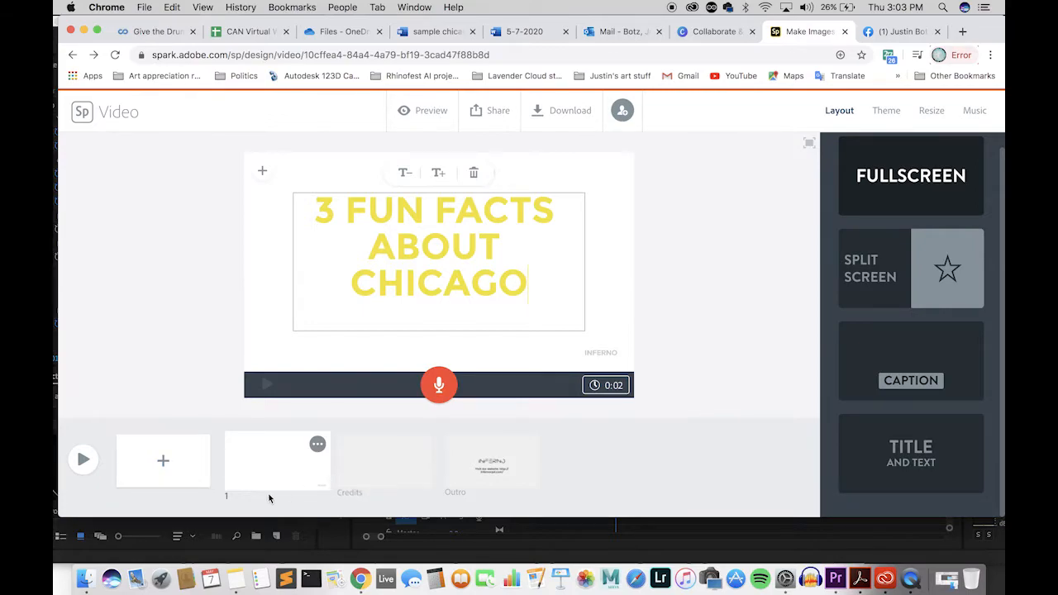
Add a second slide, start inserting a video on it and look through the Desktop and Movies folders for the clip.
{"action": "left_click", "coordinate": [165, 467]}
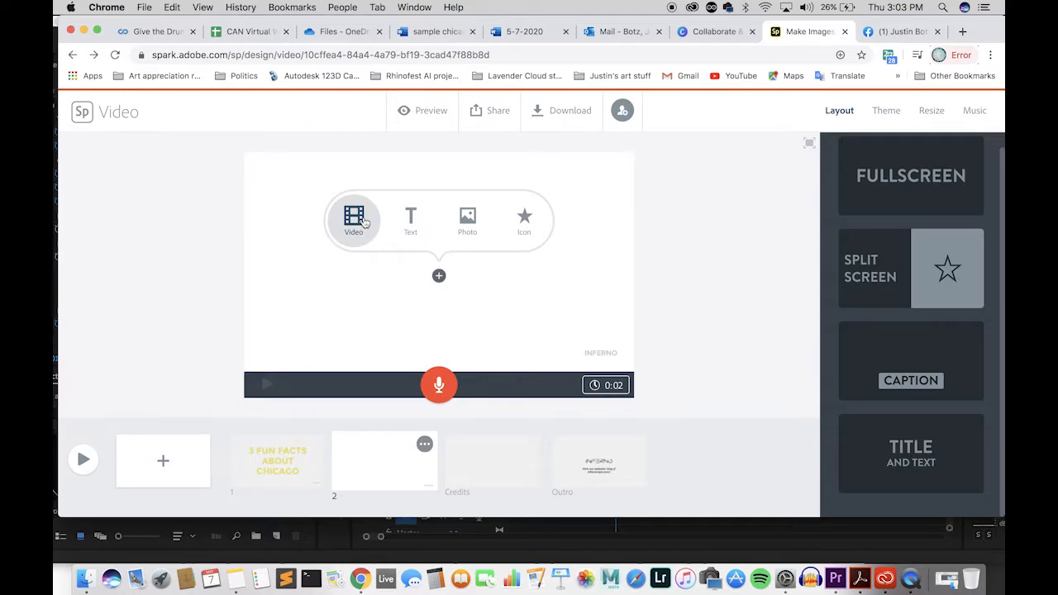
{"action": "left_click", "coordinate": [358, 219]}
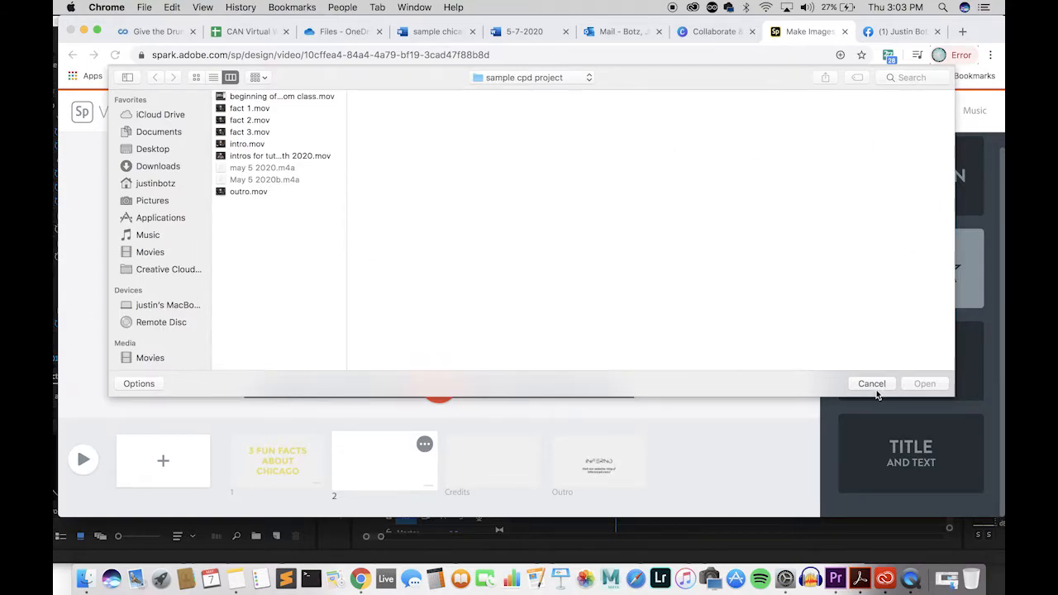
{"action": "left_click", "coordinate": [164, 135]}
{"action": "left_click", "coordinate": [162, 149]}
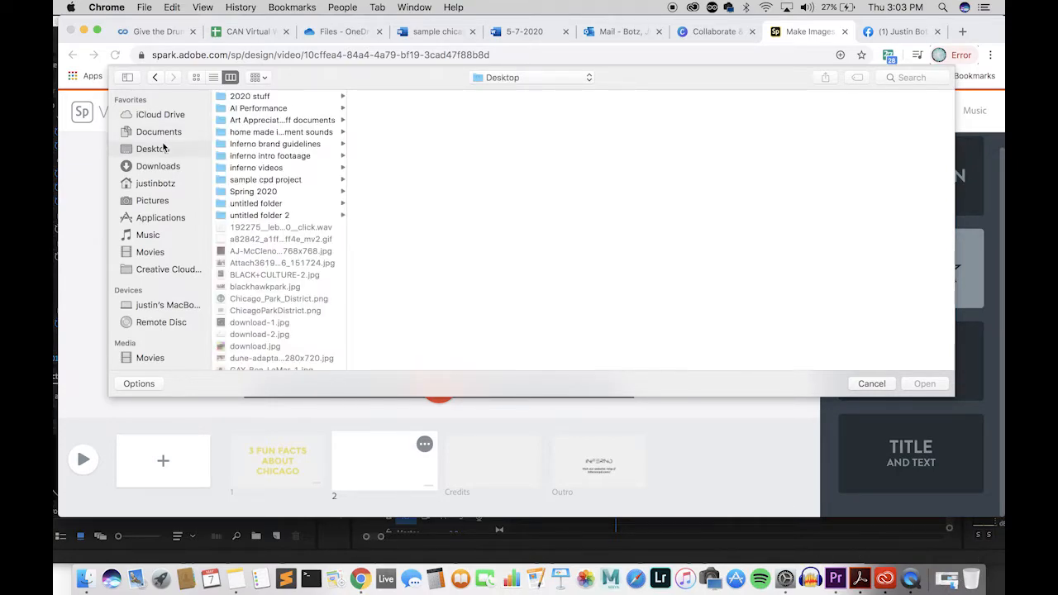
{"action": "left_click", "coordinate": [152, 218]}
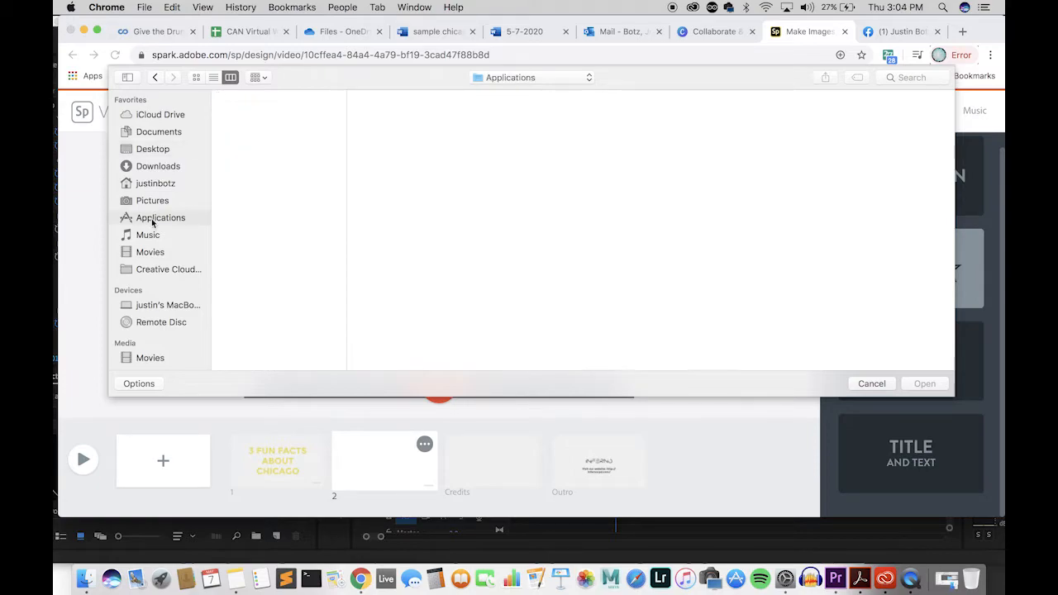
{"action": "left_click", "coordinate": [150, 268]}
{"action": "left_click", "coordinate": [150, 253]}
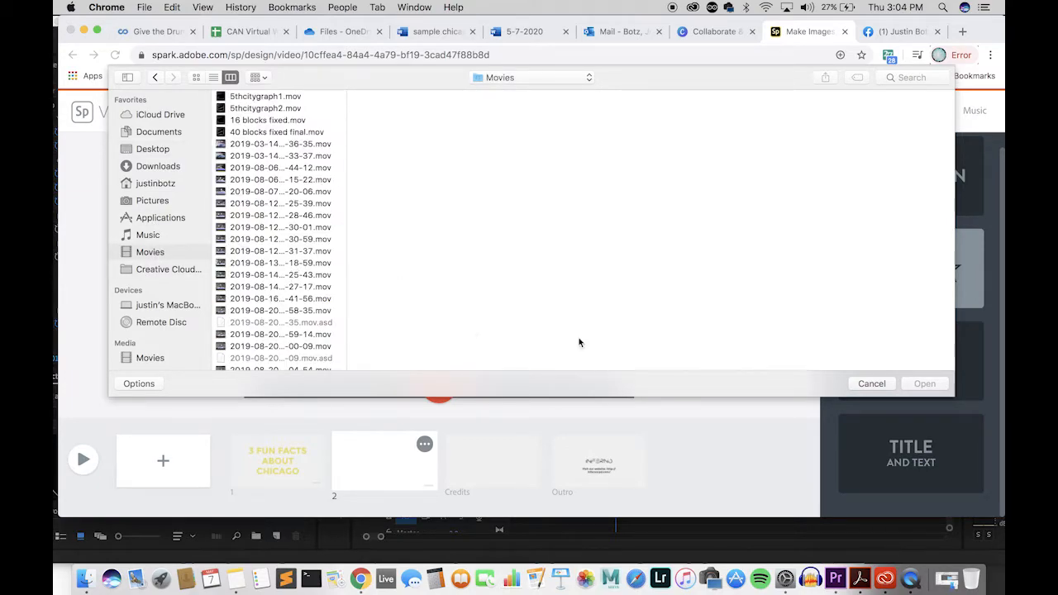
Find the clip by searching for "CPD TEST" and open cpd test video.mp4 for the second slide.
{"action": "left_click", "coordinate": [947, 578]}
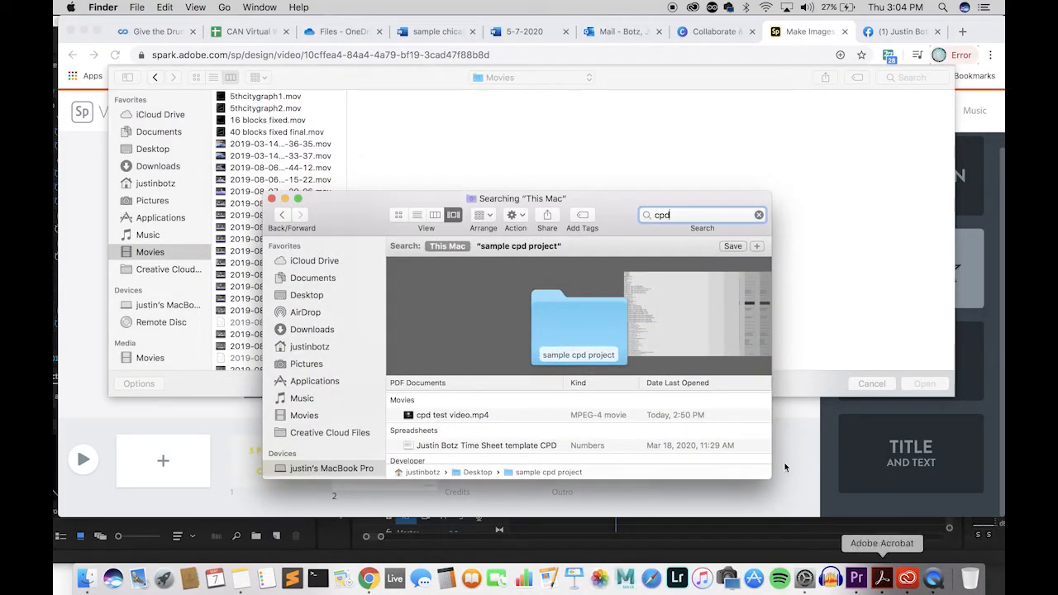
{"action": "left_click", "coordinate": [693, 124]}
{"action": "left_click", "coordinate": [907, 75]}
{"action": "type", "text": "CPD"}
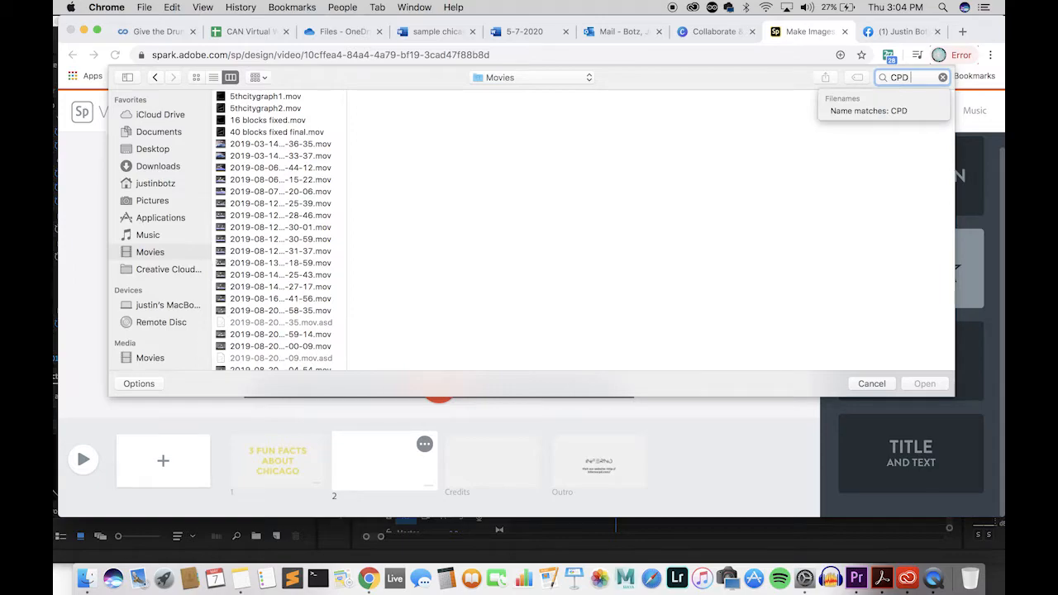
{"action": "type", "text": " TEST"}
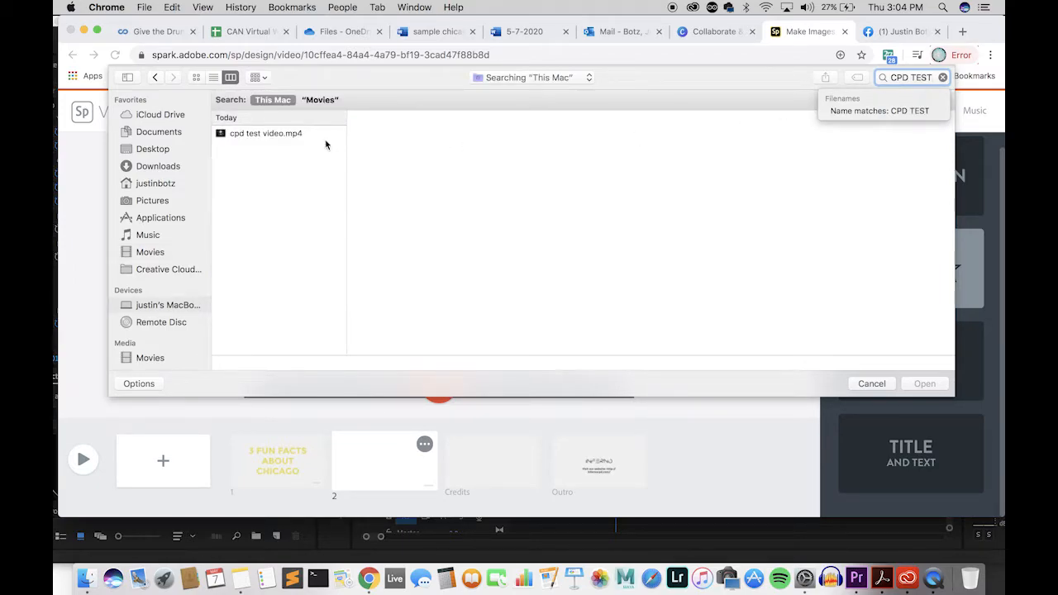
{"action": "left_click", "coordinate": [279, 135]}
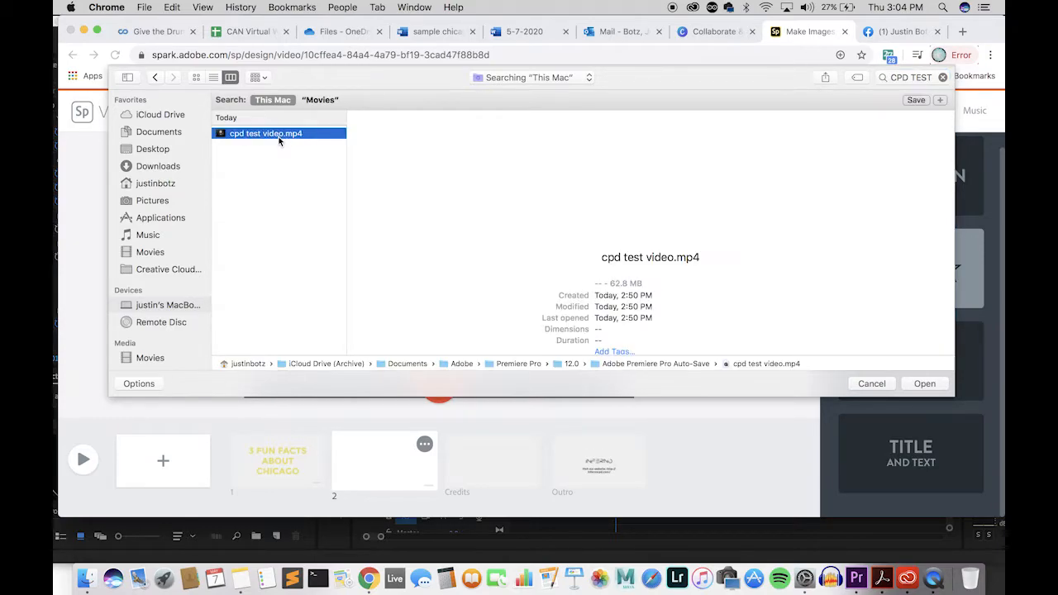
{"action": "left_click", "coordinate": [926, 384]}
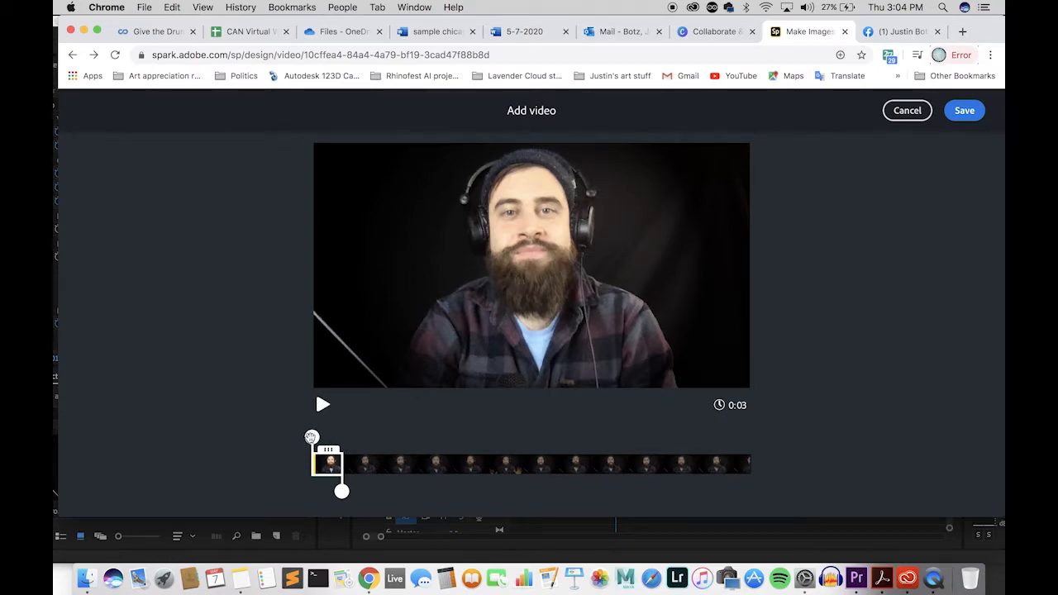
Trim the clip to its first 9 seconds, play it back to check the cut and save it to the slide.
{"action": "left_click_drag", "start_coordinate": [341, 492], "coordinate": [458, 460]}
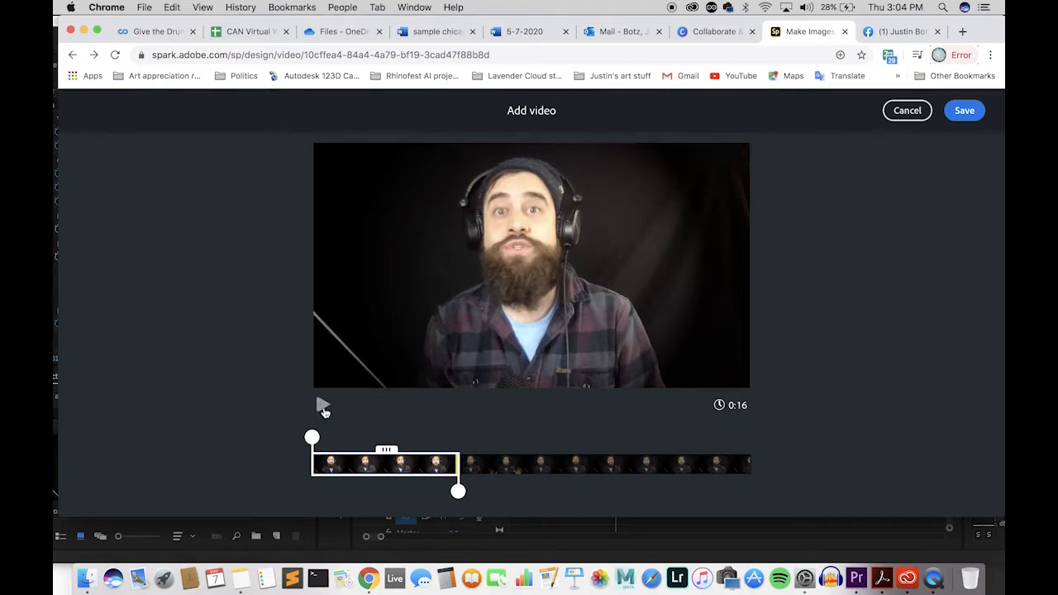
{"action": "left_click", "coordinate": [322, 407]}
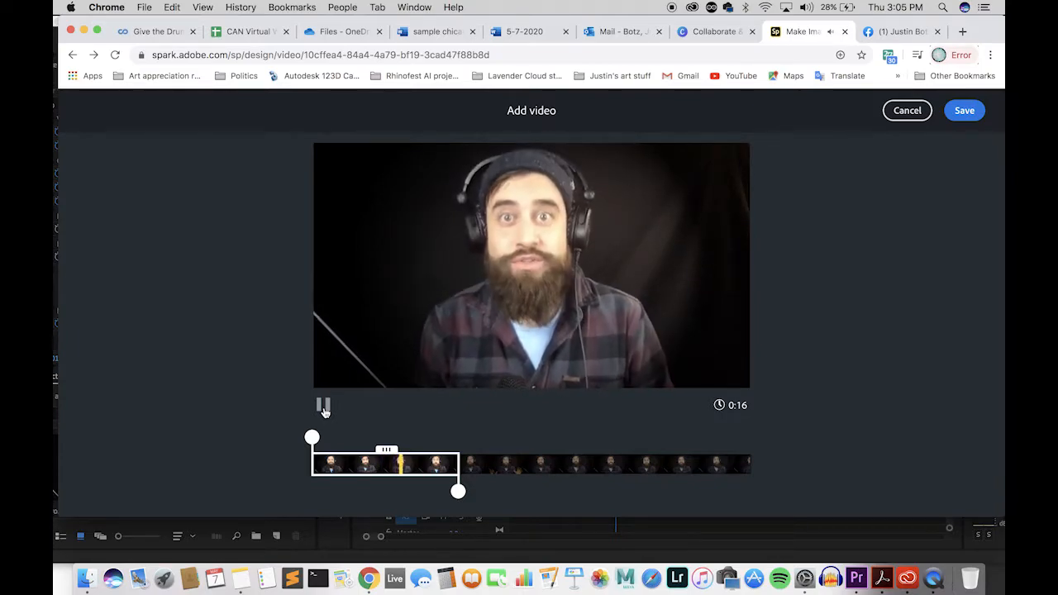
{"action": "left_click", "coordinate": [323, 406]}
{"action": "left_click_drag", "start_coordinate": [458, 492], "coordinate": [399, 492]}
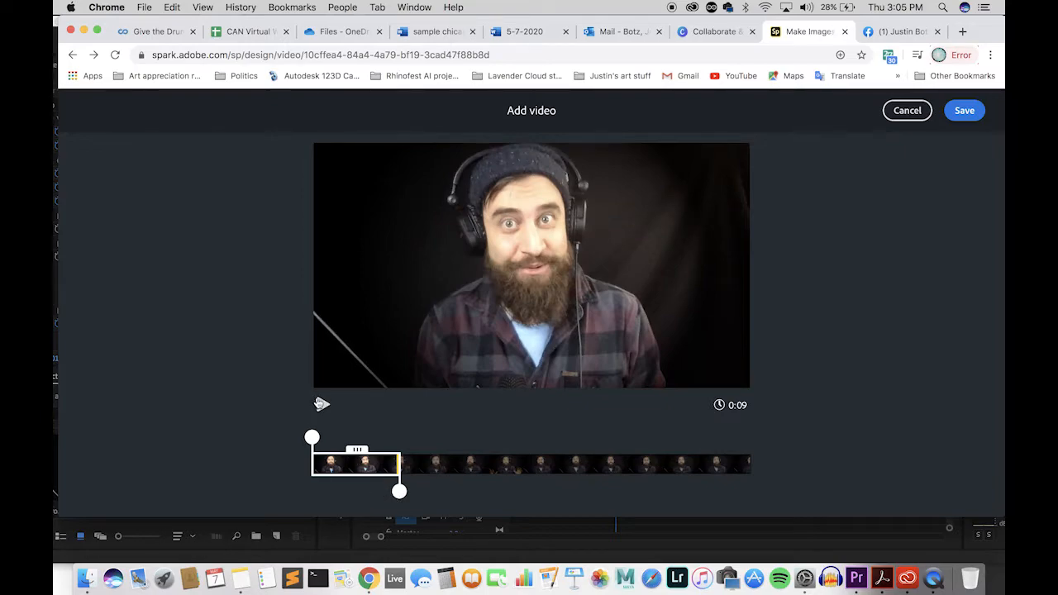
{"action": "left_click", "coordinate": [322, 404]}
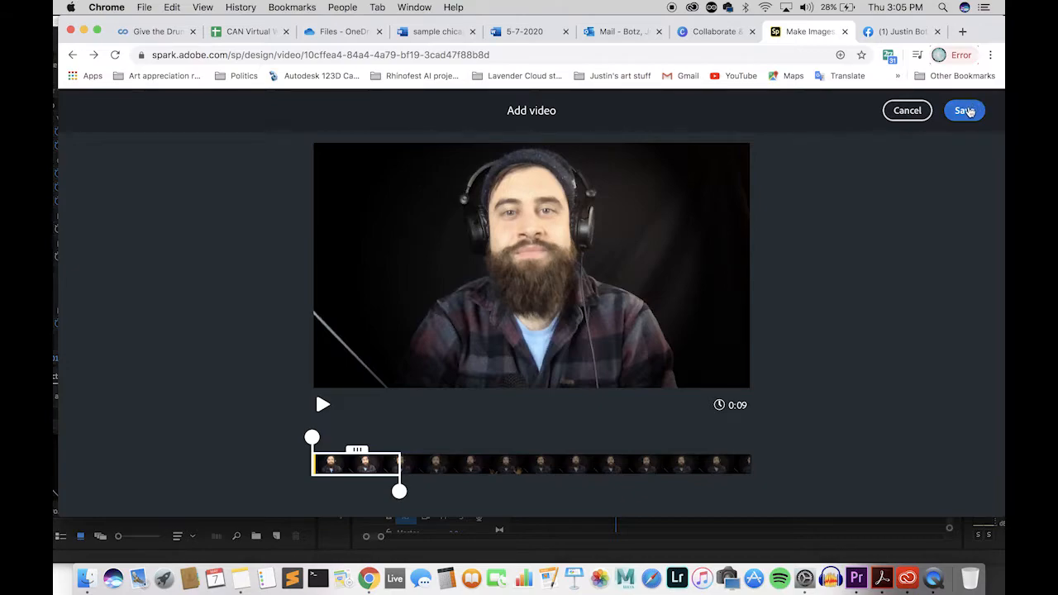
{"action": "left_click", "coordinate": [965, 111]}
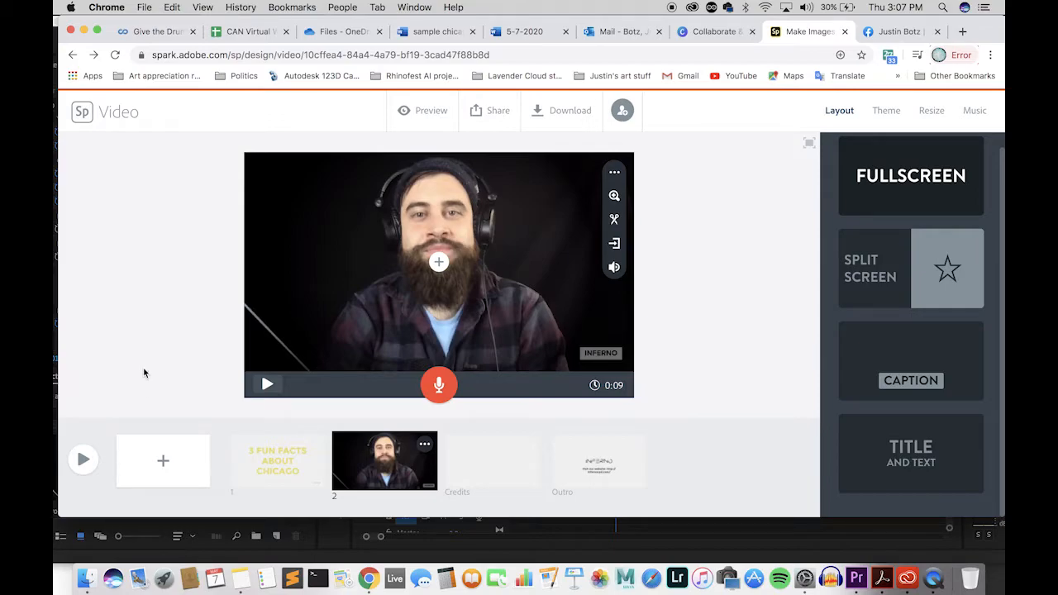
Add a third slide with the Split Screen layout and enter "FACT 1: CHICAGO'S MOTTO" in its yellow half.
{"action": "left_click", "coordinate": [162, 461]}
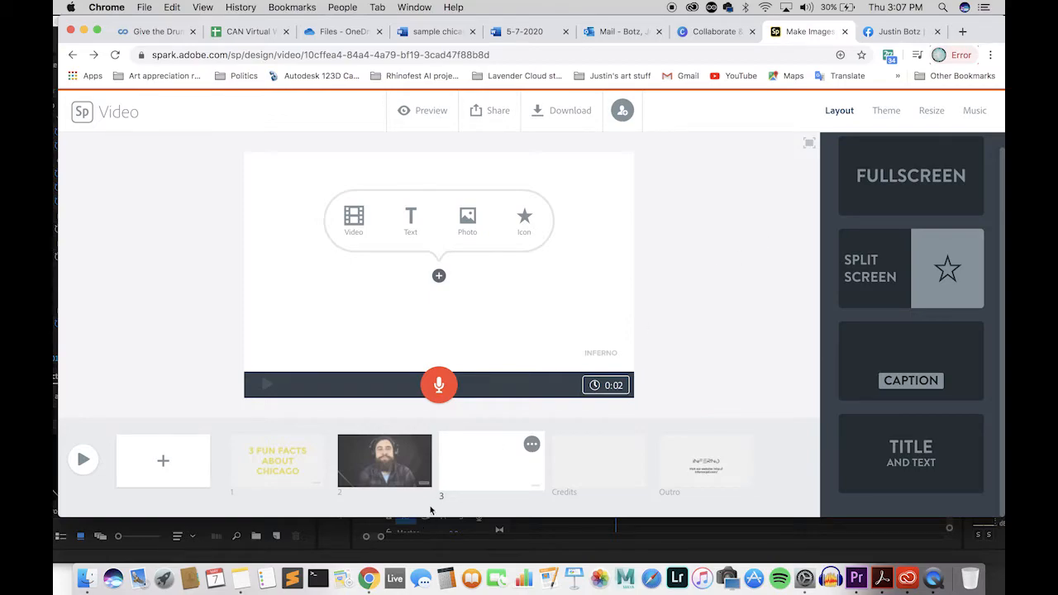
{"action": "left_click", "coordinate": [896, 271]}
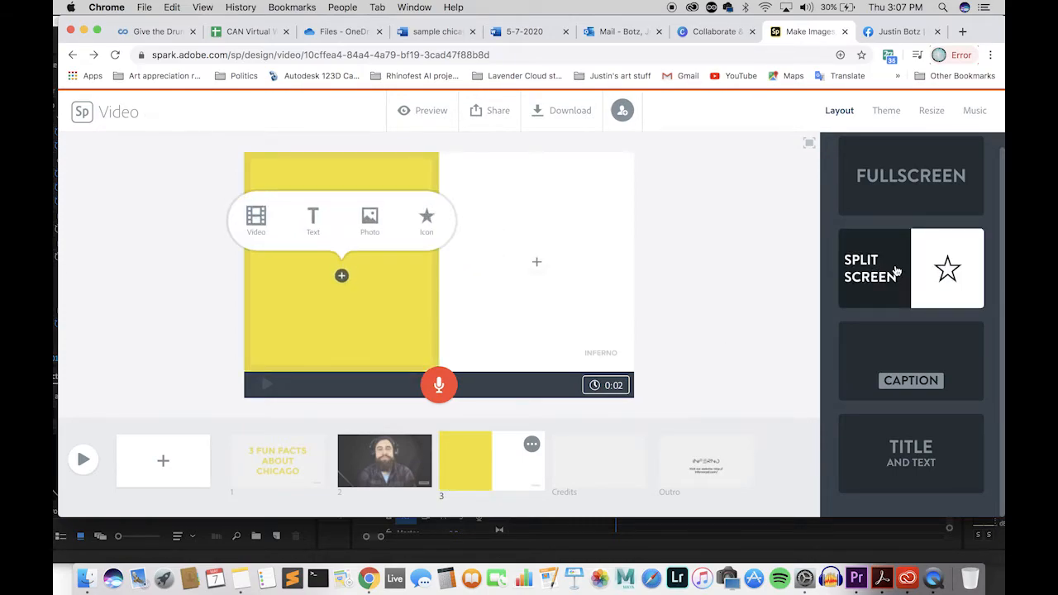
{"action": "left_click", "coordinate": [313, 219]}
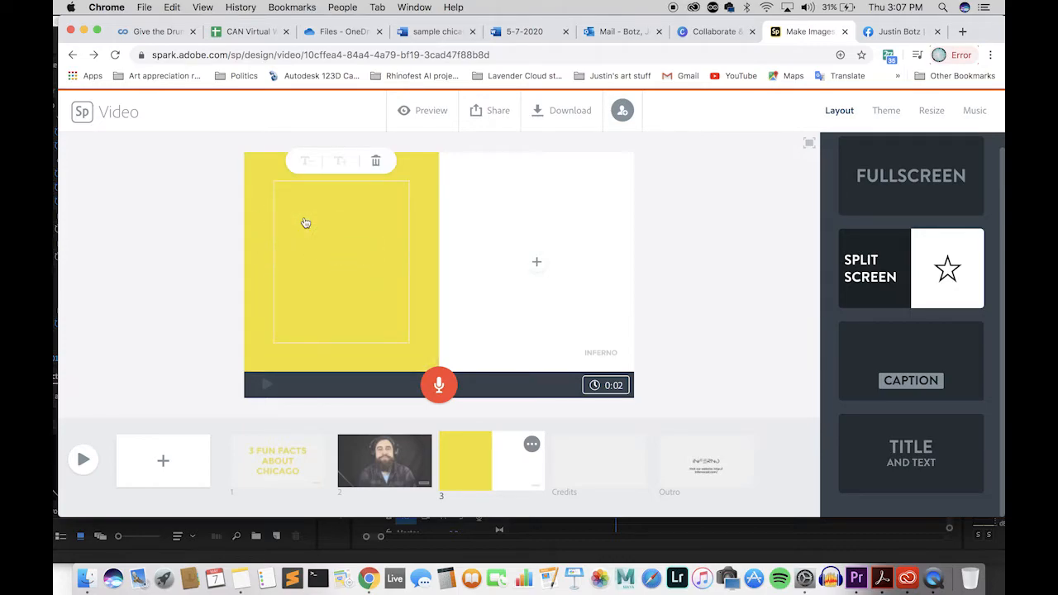
{"action": "type", "text": "FACTS"}
{"action": "type", "text": "1:"}
{"action": "key", "text": "Return"}
{"action": "type", "text": "CHICAGO'S "}
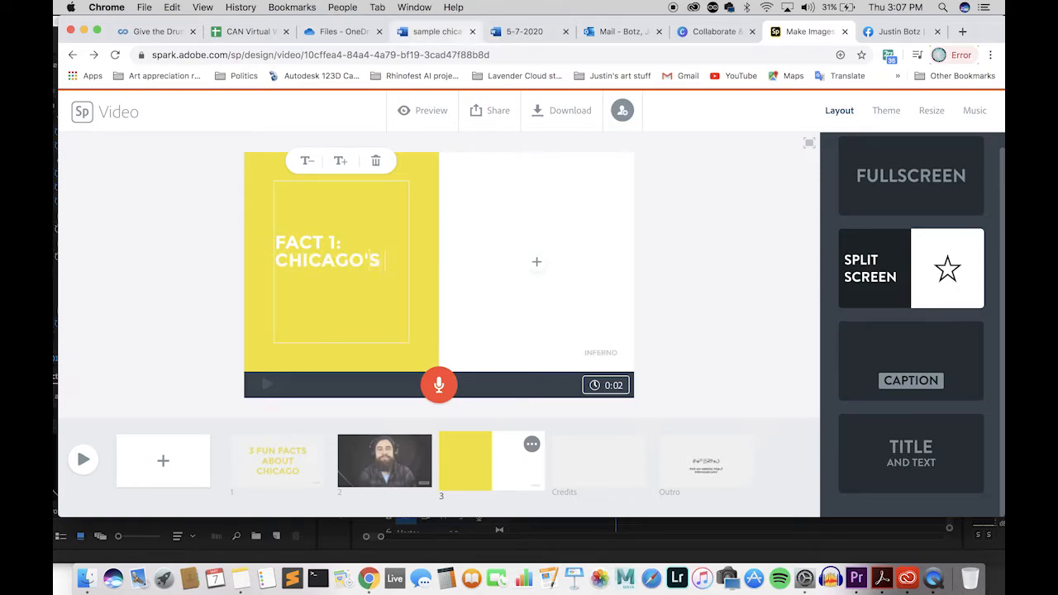
{"action": "type", "text": "MOTTO"}
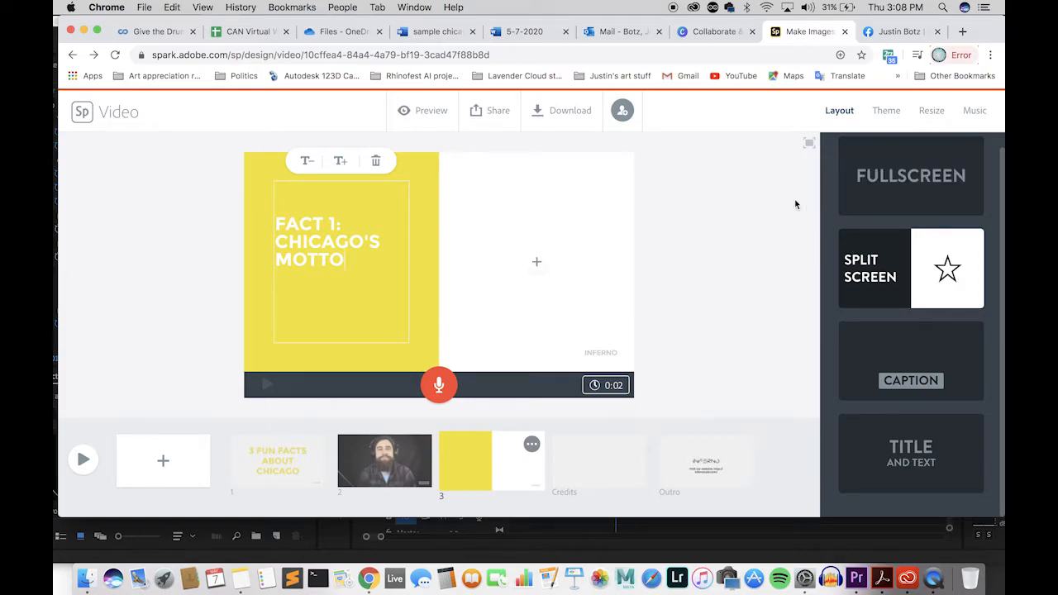
Start adding a photo to the empty half of slide 3 and search the free photos for "CHICAGO".
{"action": "left_click", "coordinate": [537, 263]}
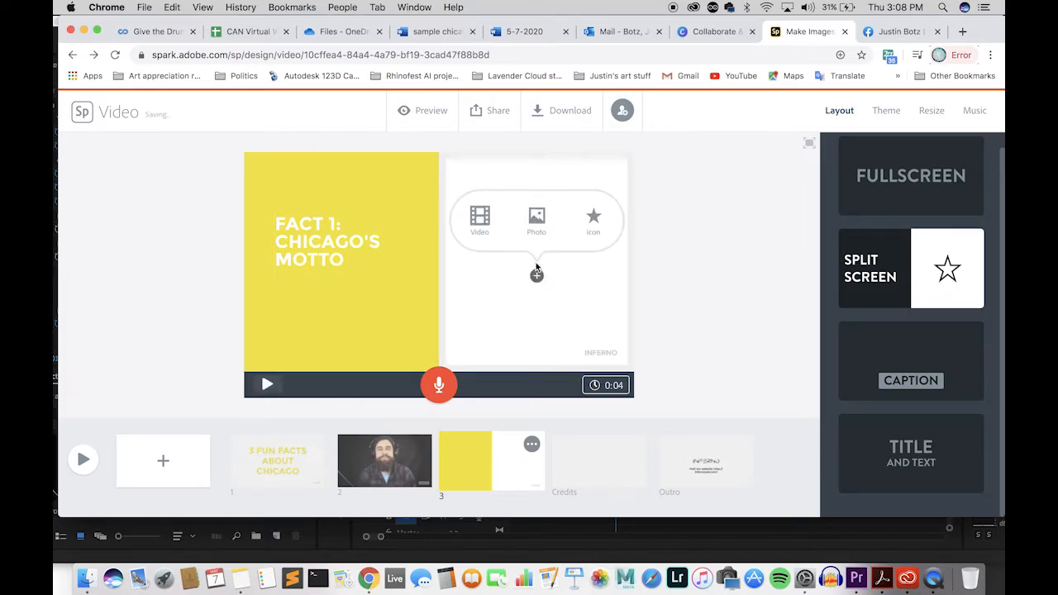
{"action": "left_click", "coordinate": [537, 215]}
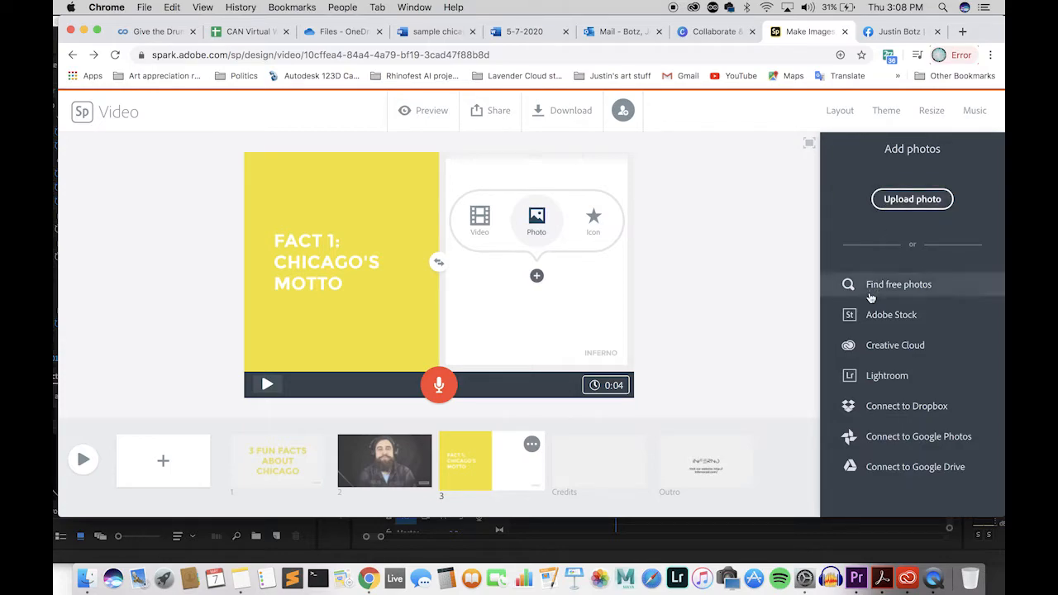
{"action": "left_click", "coordinate": [915, 290]}
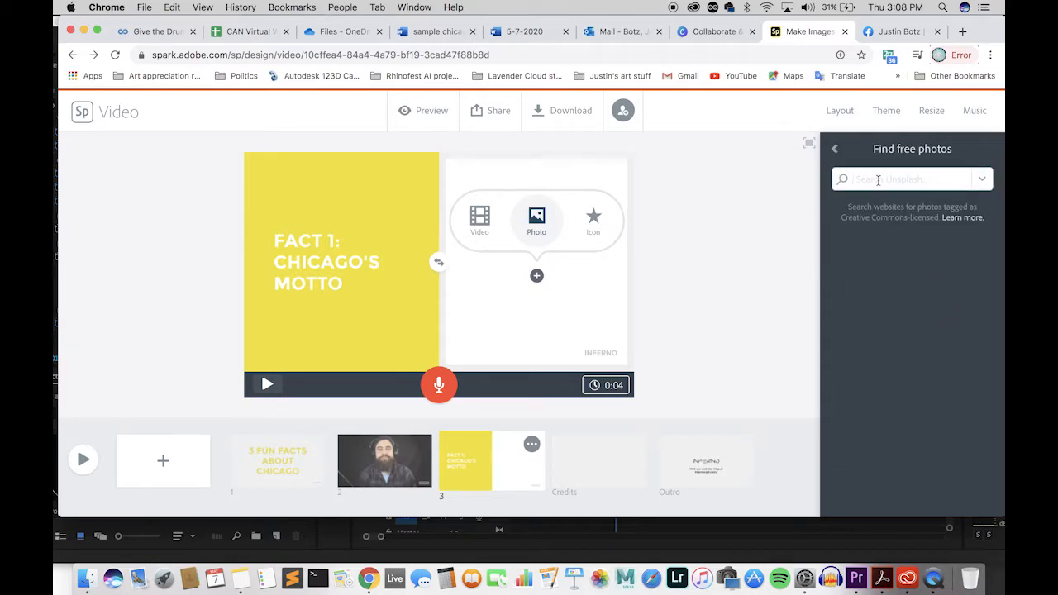
{"action": "type", "text": "CHICAGO"}
{"action": "key", "text": "Return"}
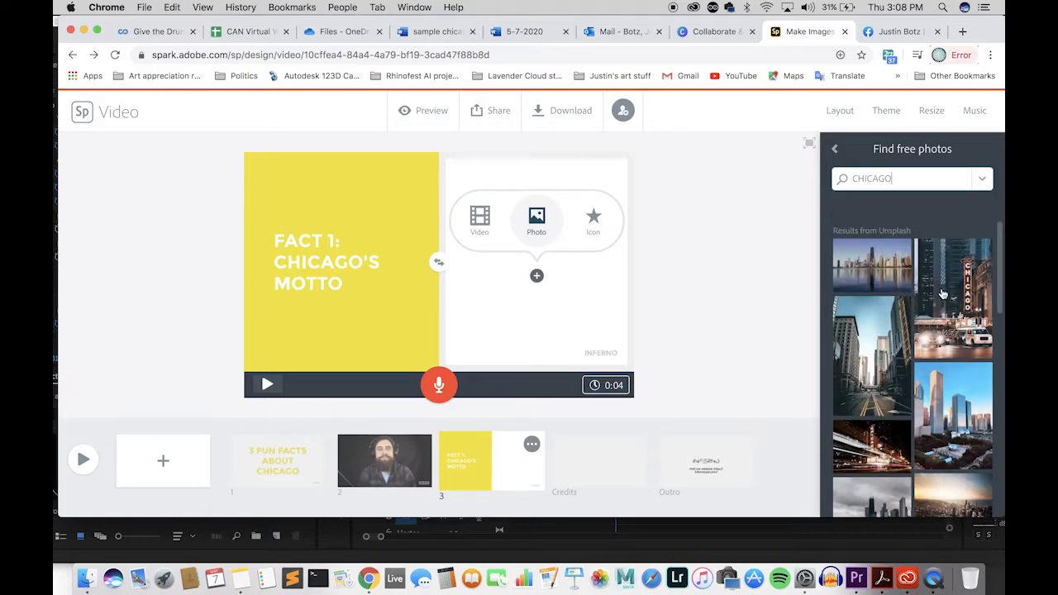
Look through the photo results and place the night street photo with the vertical CHICAGO theatre sign on slide 3.
{"action": "scroll", "coordinate": [955, 440], "scroll_direction": "down", "scroll_amount": 5}
{"action": "scroll", "coordinate": [954, 440], "scroll_direction": "down", "scroll_amount": 8}
{"action": "scroll", "coordinate": [955, 441], "scroll_direction": "down", "scroll_amount": 8}
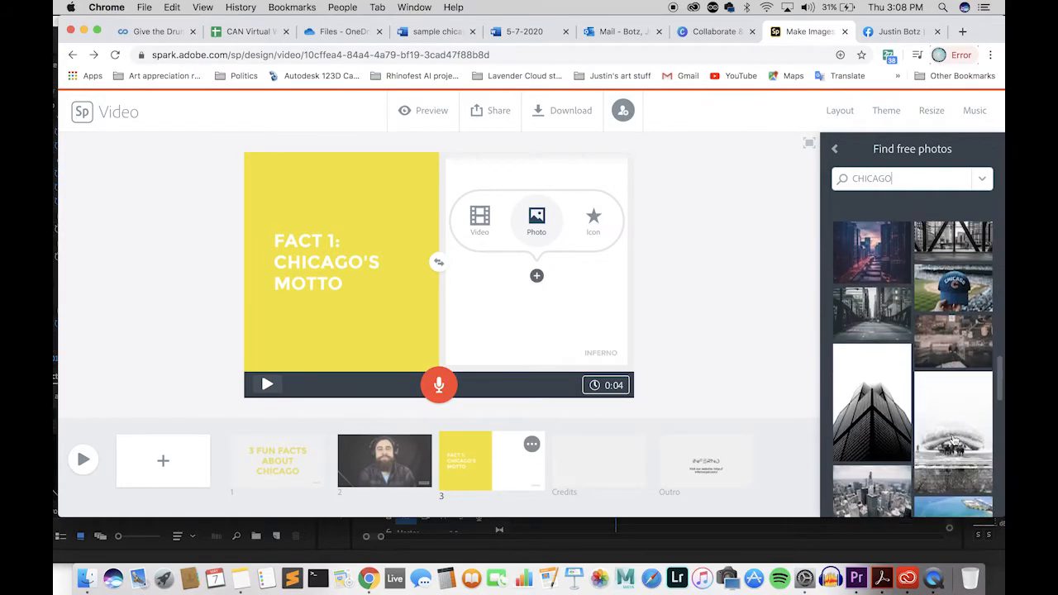
{"action": "scroll", "coordinate": [955, 441], "scroll_direction": "down", "scroll_amount": 6}
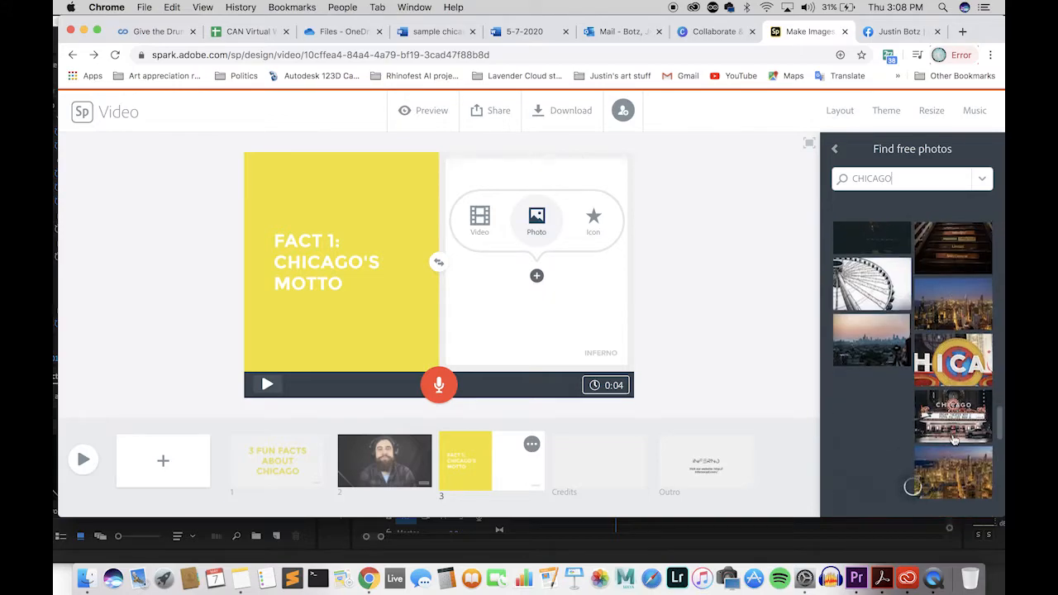
{"action": "scroll", "coordinate": [955, 440], "scroll_direction": "down", "scroll_amount": 8}
{"action": "scroll", "coordinate": [955, 441], "scroll_direction": "down", "scroll_amount": 8}
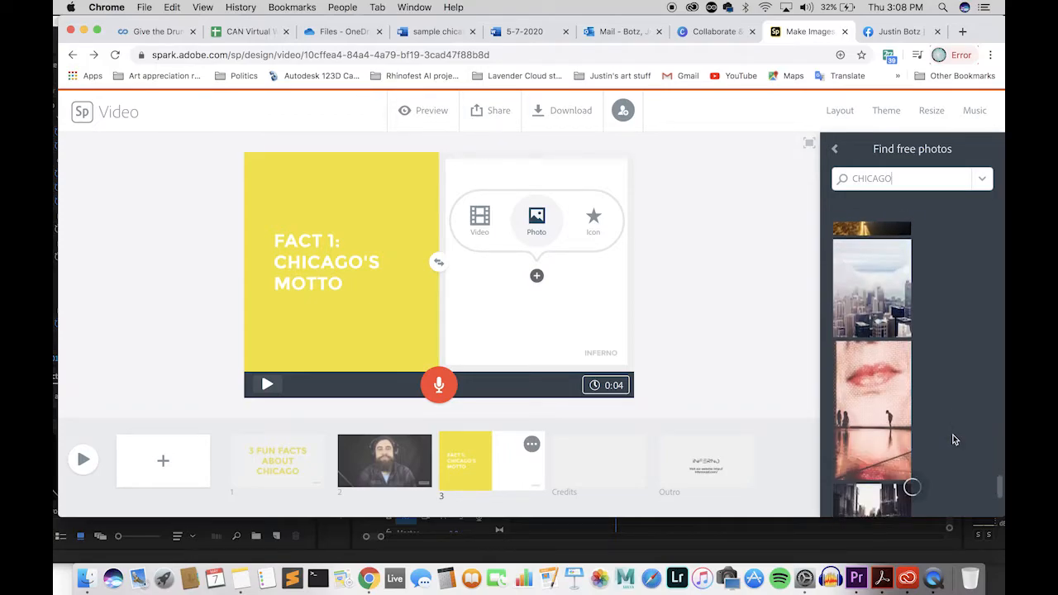
{"action": "scroll", "coordinate": [955, 441], "scroll_direction": "down", "scroll_amount": 5}
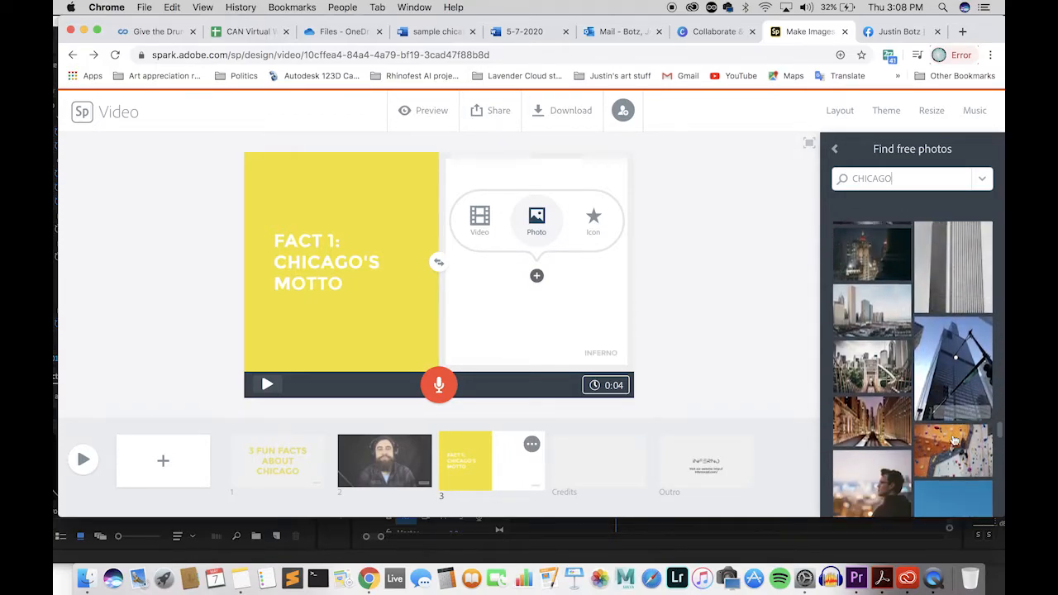
{"action": "scroll", "coordinate": [955, 441], "scroll_direction": "down", "scroll_amount": 8}
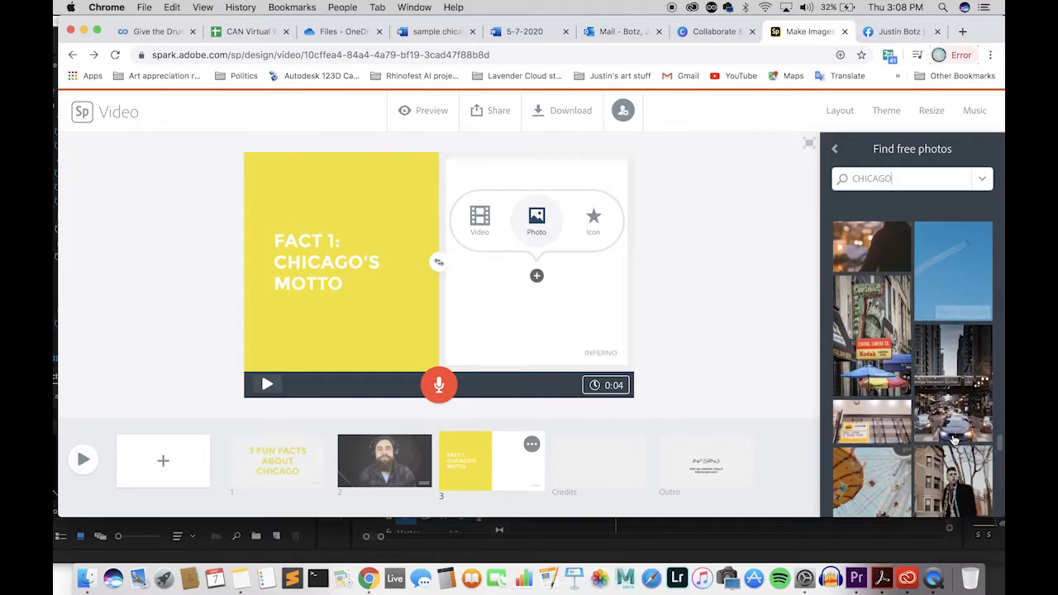
{"action": "scroll", "coordinate": [955, 440], "scroll_direction": "down", "scroll_amount": 10}
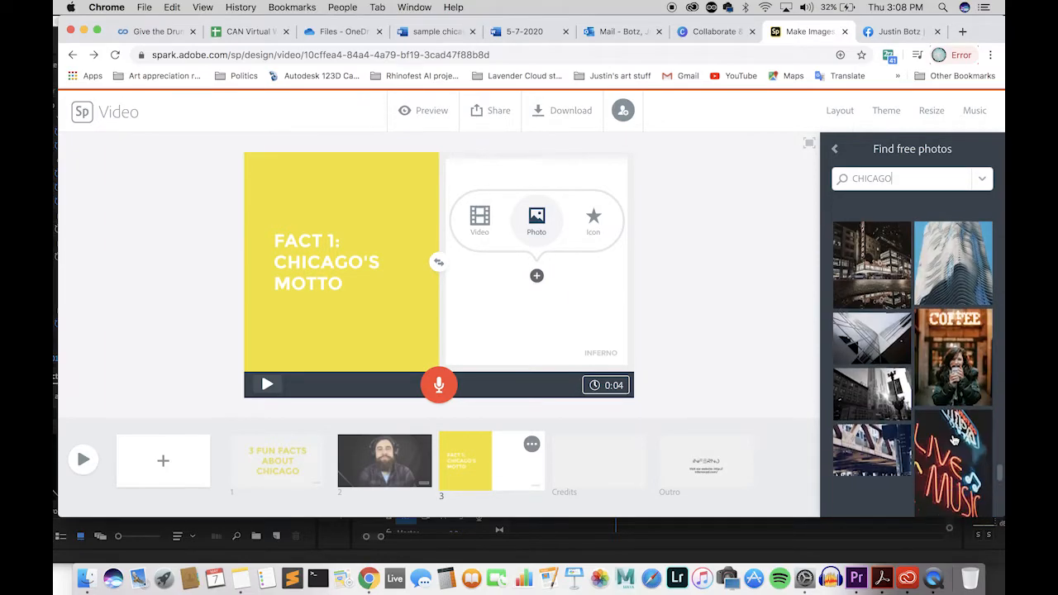
{"action": "scroll", "coordinate": [955, 441], "scroll_direction": "up", "scroll_amount": 20}
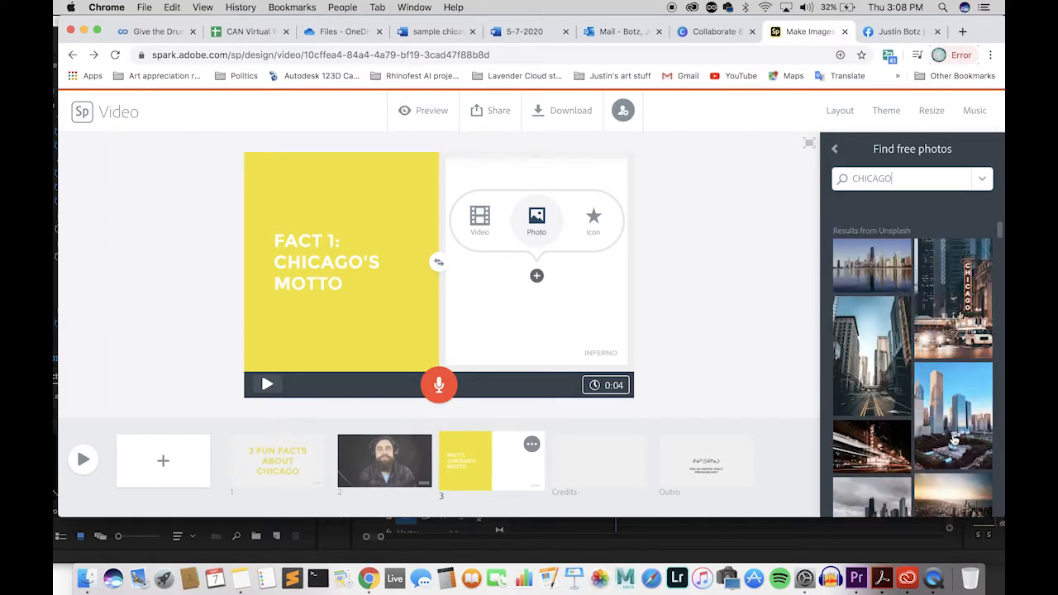
{"action": "left_click", "coordinate": [967, 273]}
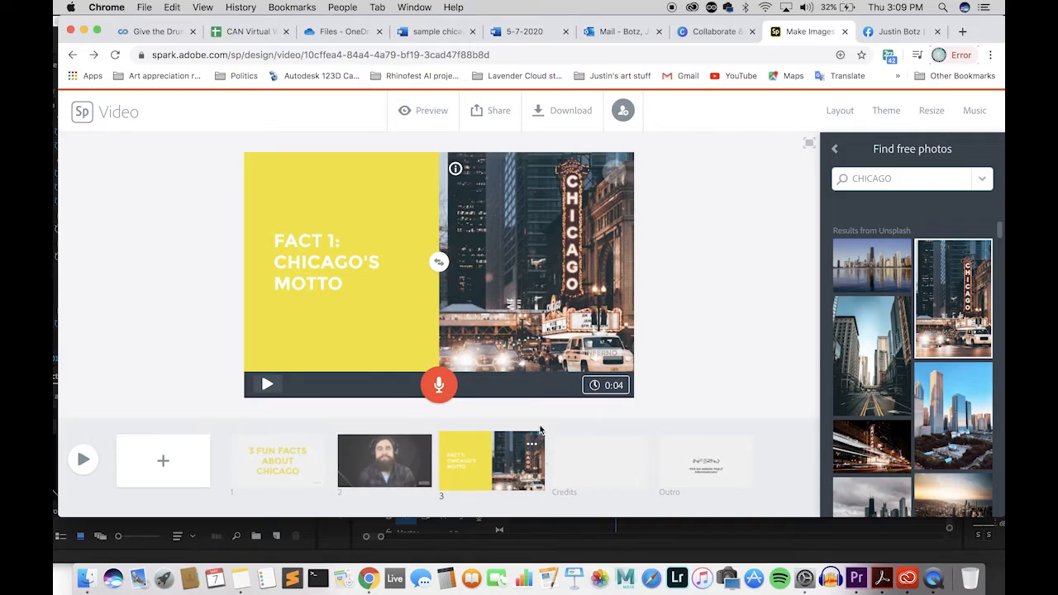
Add a fourth slide and insert cpd test video.mp4 on it, finding the file by searching for "cpd test".
{"action": "left_click", "coordinate": [177, 459]}
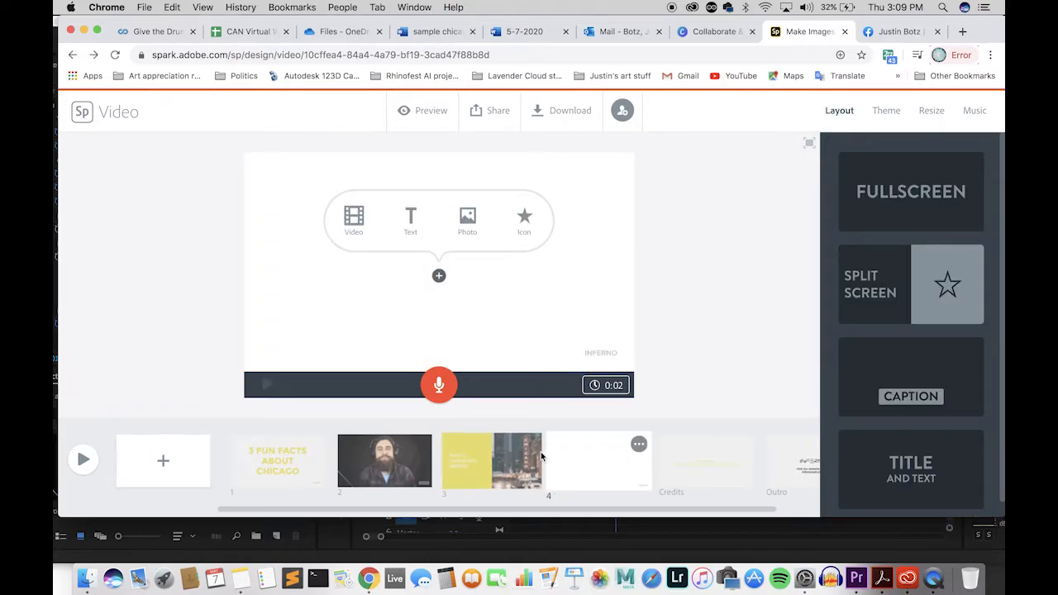
{"action": "left_click", "coordinate": [356, 219]}
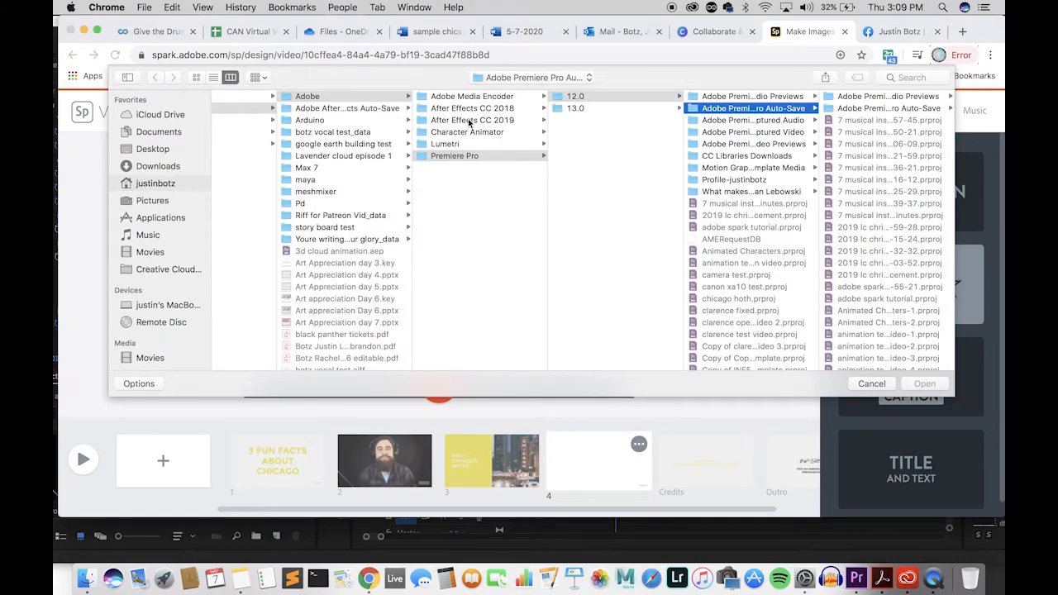
{"action": "left_click", "coordinate": [913, 76]}
{"action": "type", "text": "cpd test"}
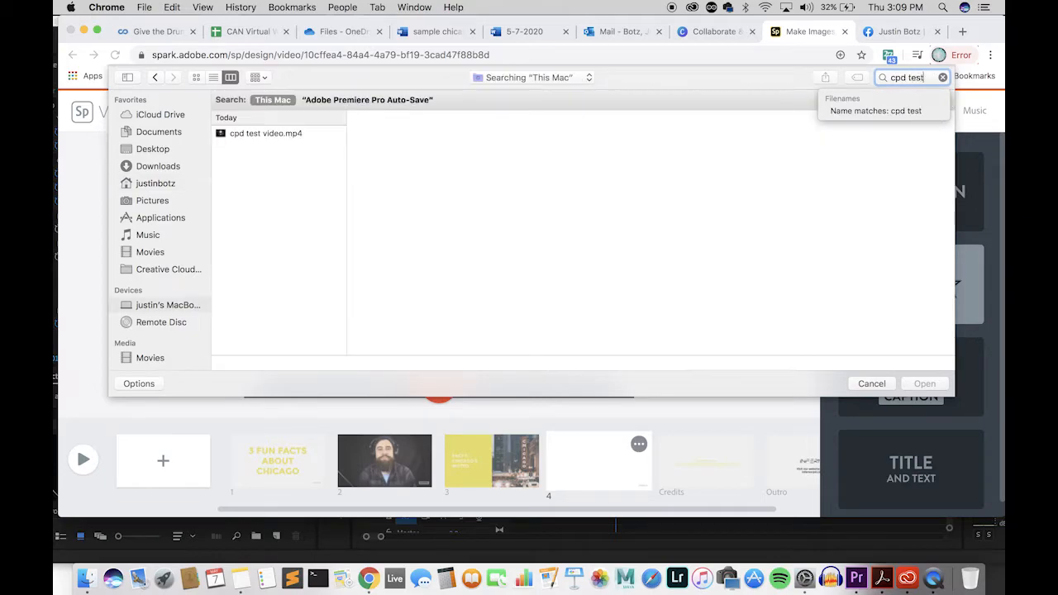
{"action": "left_click", "coordinate": [266, 134]}
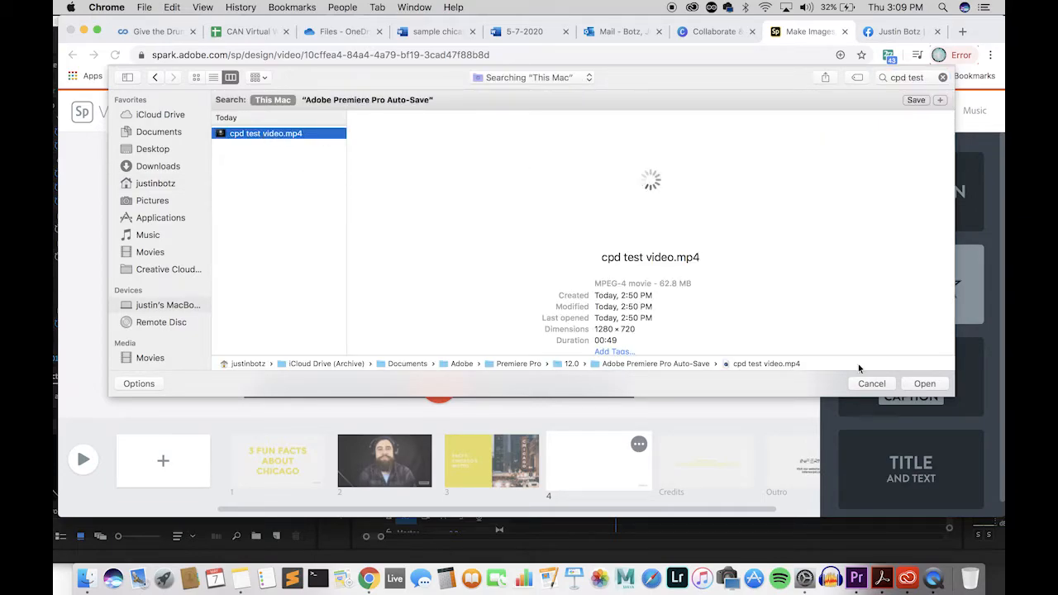
{"action": "left_click", "coordinate": [925, 384]}
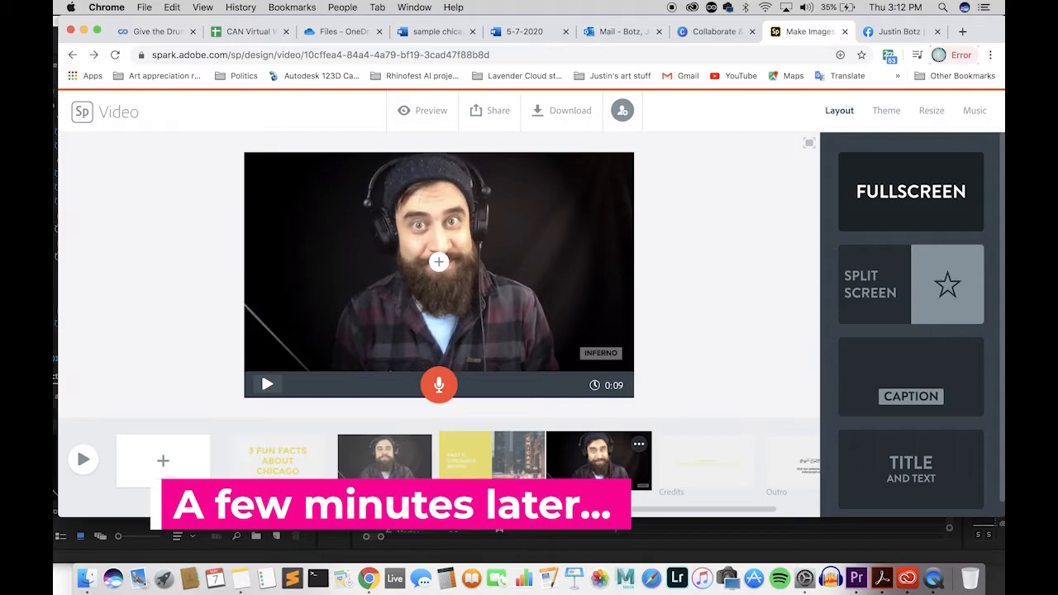
Revisit slide 3, return to slide 4 and examine its clip's editing options and volume levels.
{"action": "left_click", "coordinate": [479, 472]}
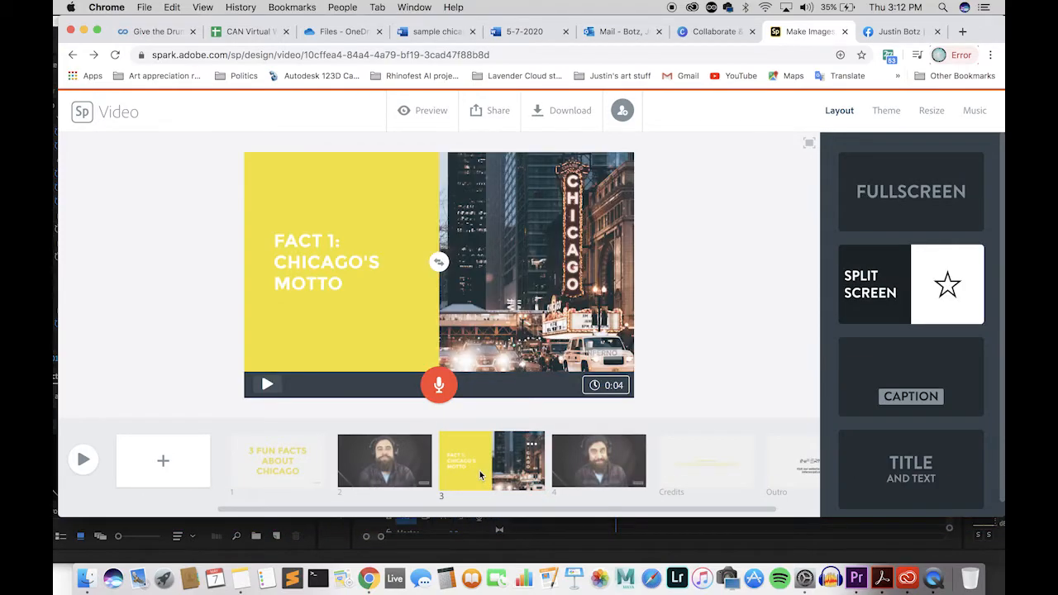
{"action": "left_click", "coordinate": [587, 478]}
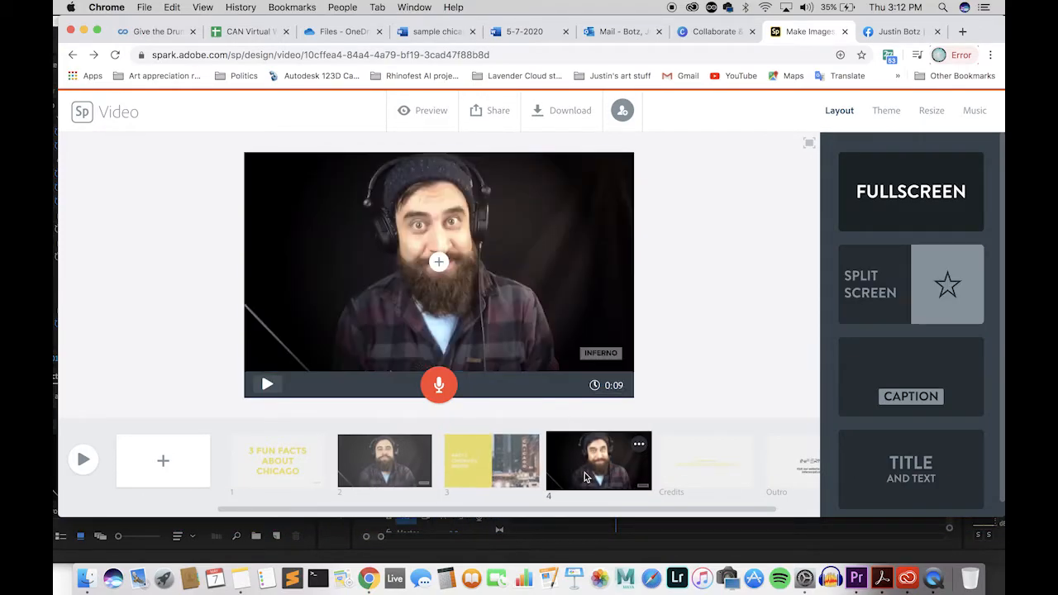
{"action": "left_click", "coordinate": [613, 174]}
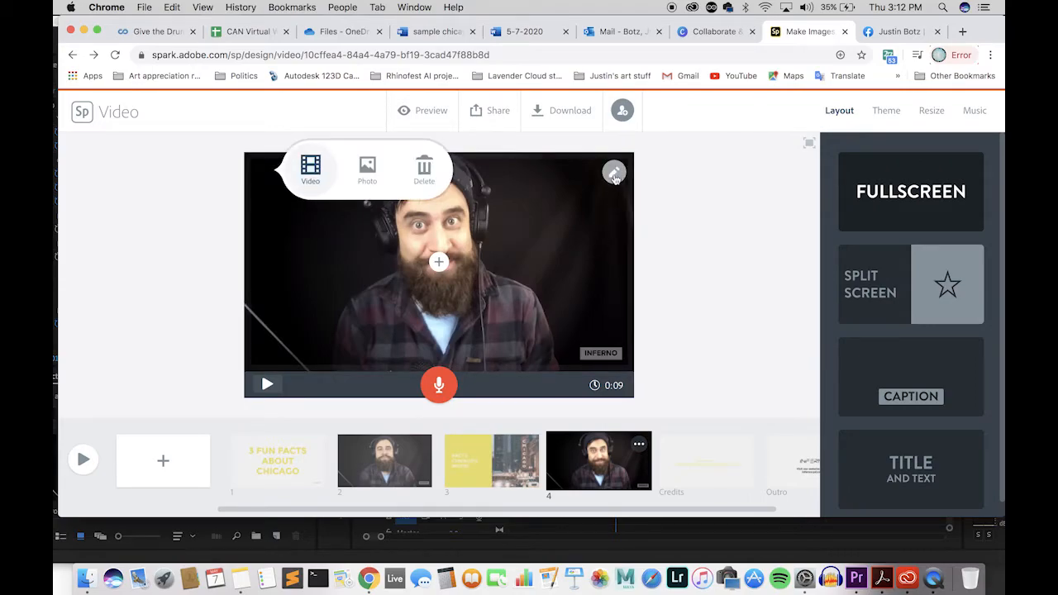
{"action": "left_click", "coordinate": [615, 177]}
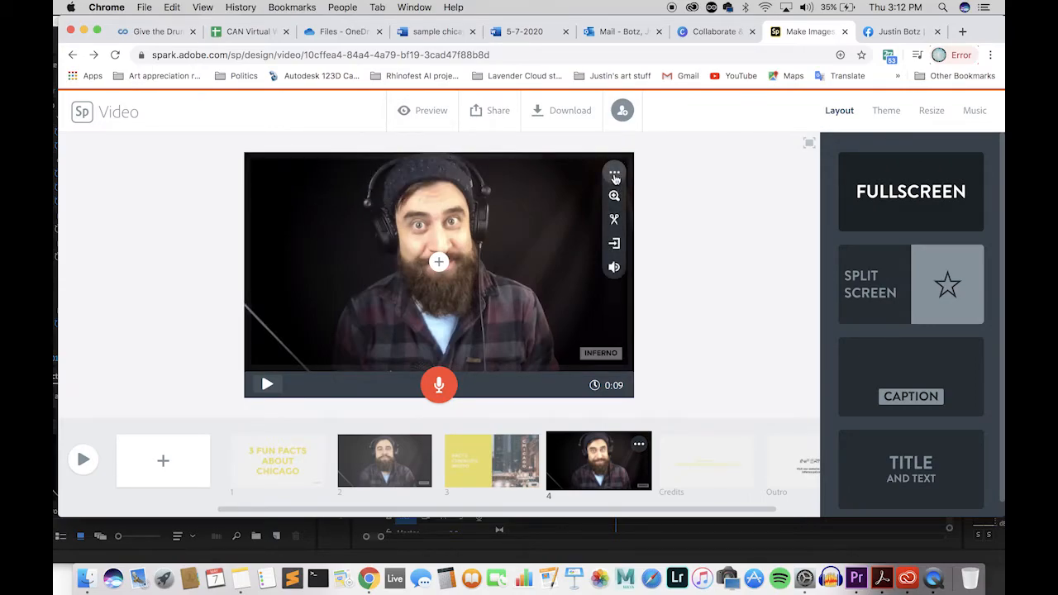
{"action": "left_click", "coordinate": [572, 199]}
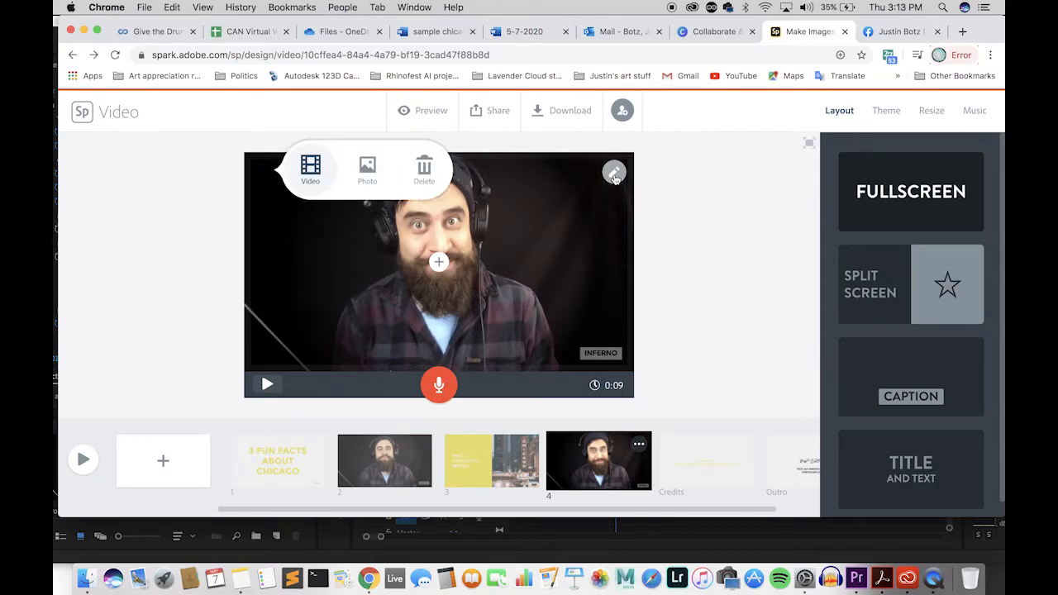
{"action": "left_click", "coordinate": [614, 177]}
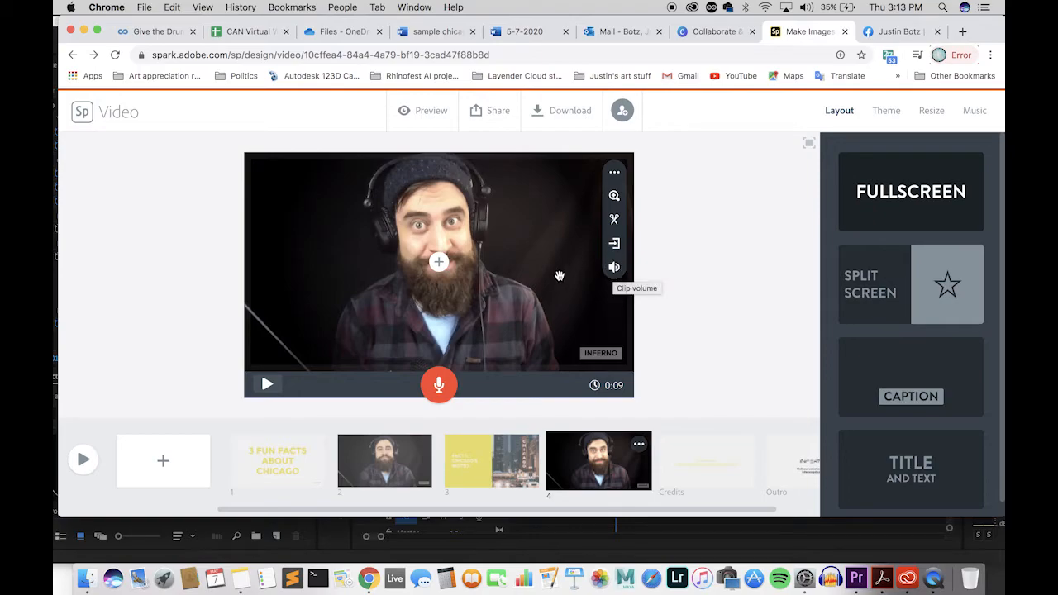
{"action": "left_click", "coordinate": [616, 269]}
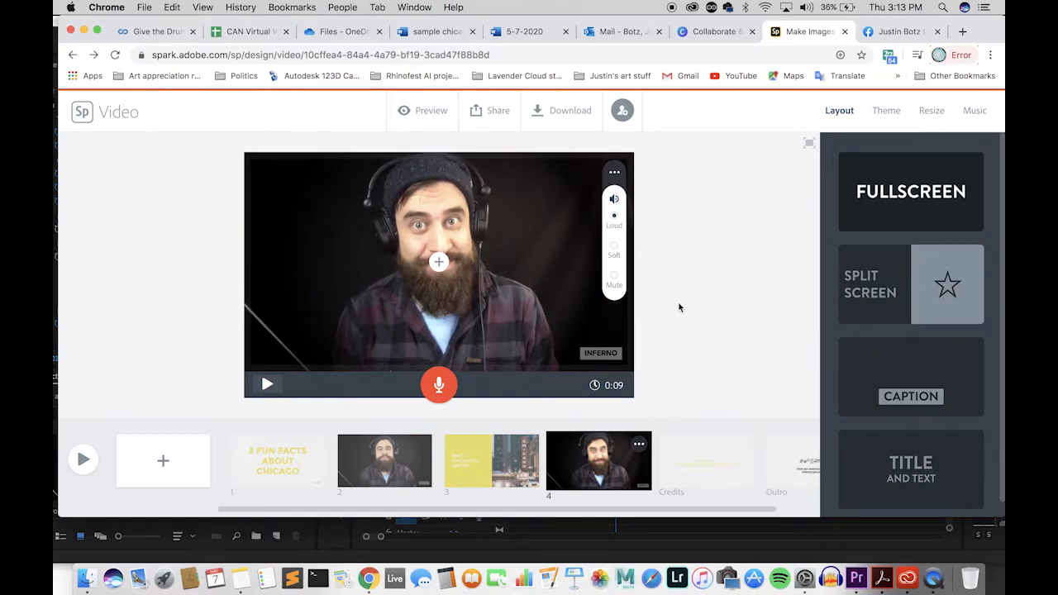
Compare slides 3 and 4, try the voice recording on slide 3 and open its duration setting.
{"action": "left_click", "coordinate": [502, 452]}
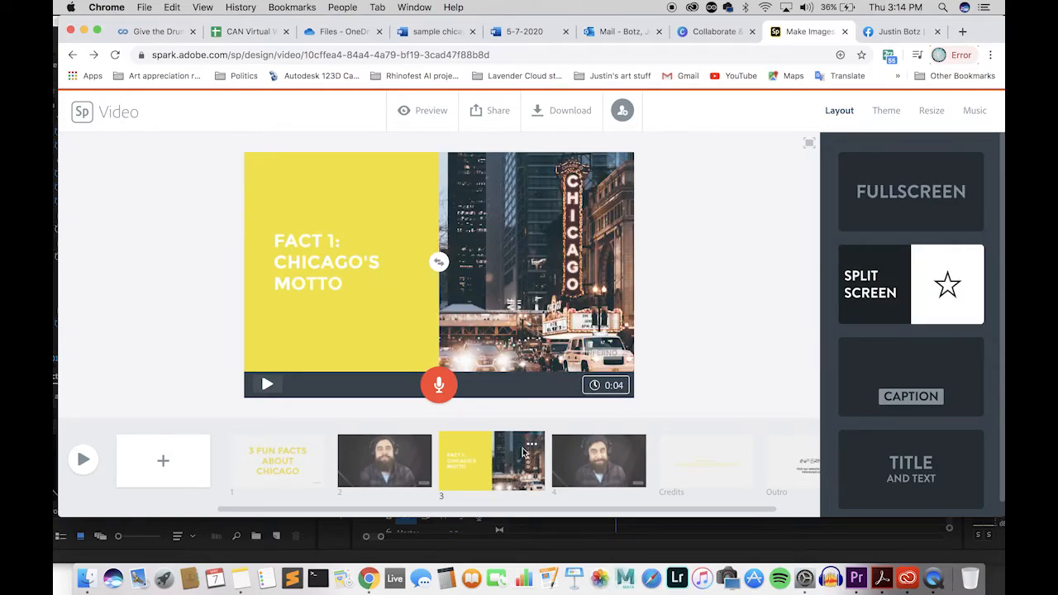
{"action": "left_click", "coordinate": [581, 468]}
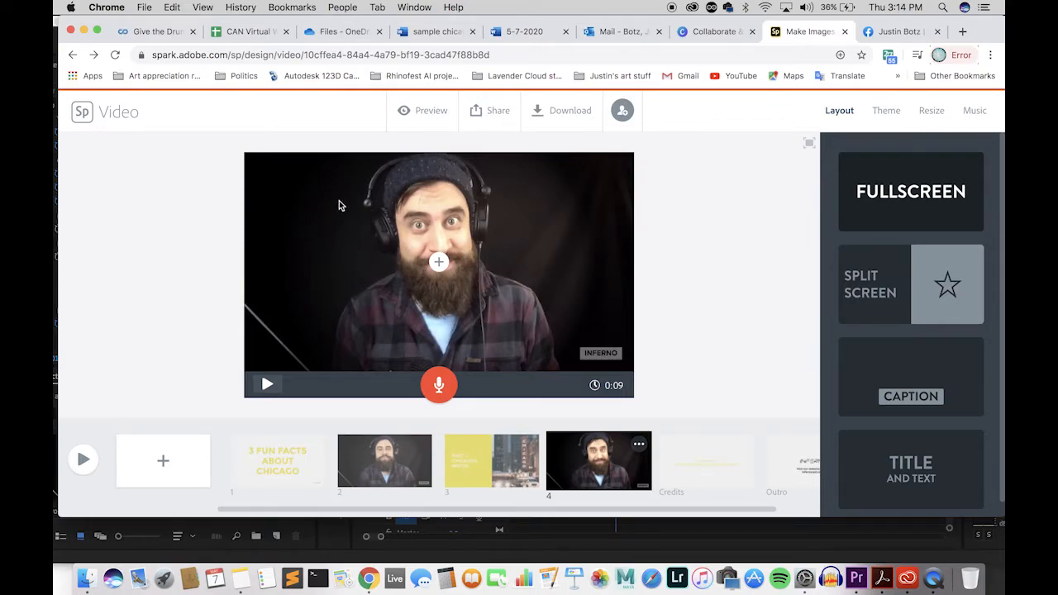
{"action": "left_click", "coordinate": [503, 437]}
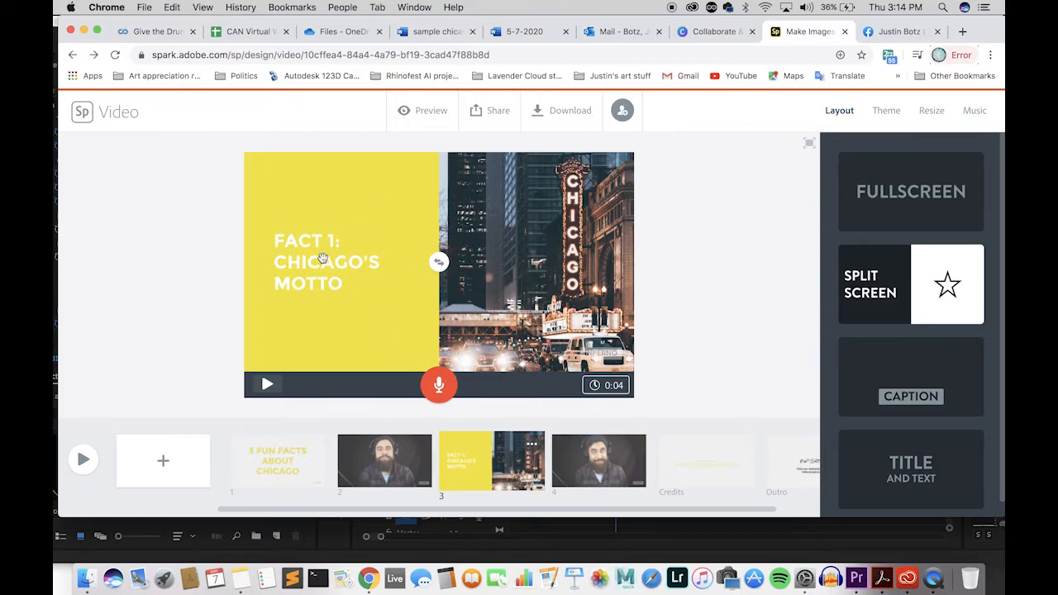
{"action": "left_click", "coordinate": [440, 395]}
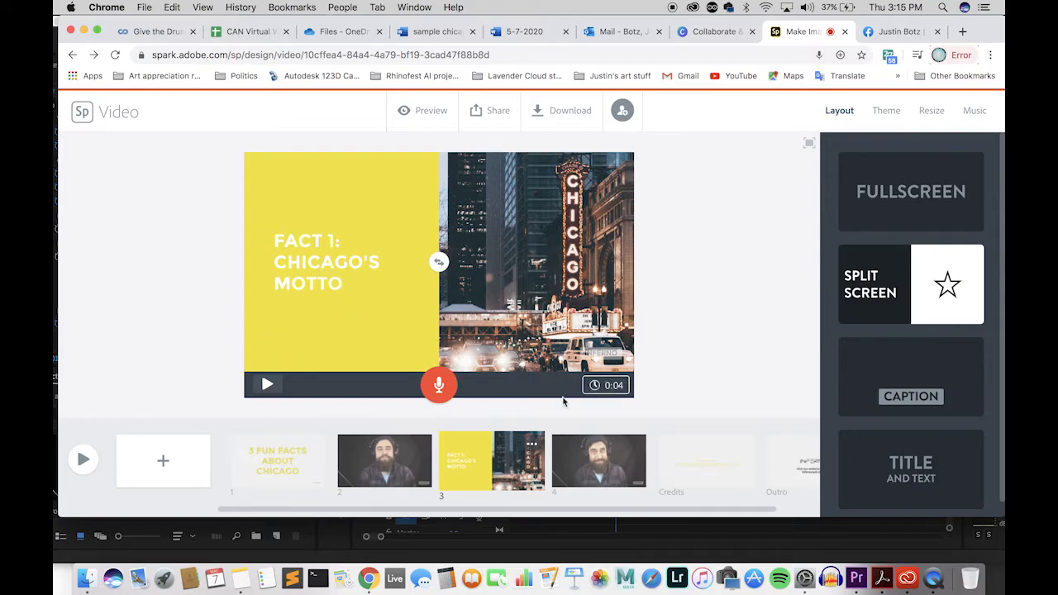
{"action": "left_click", "coordinate": [609, 387]}
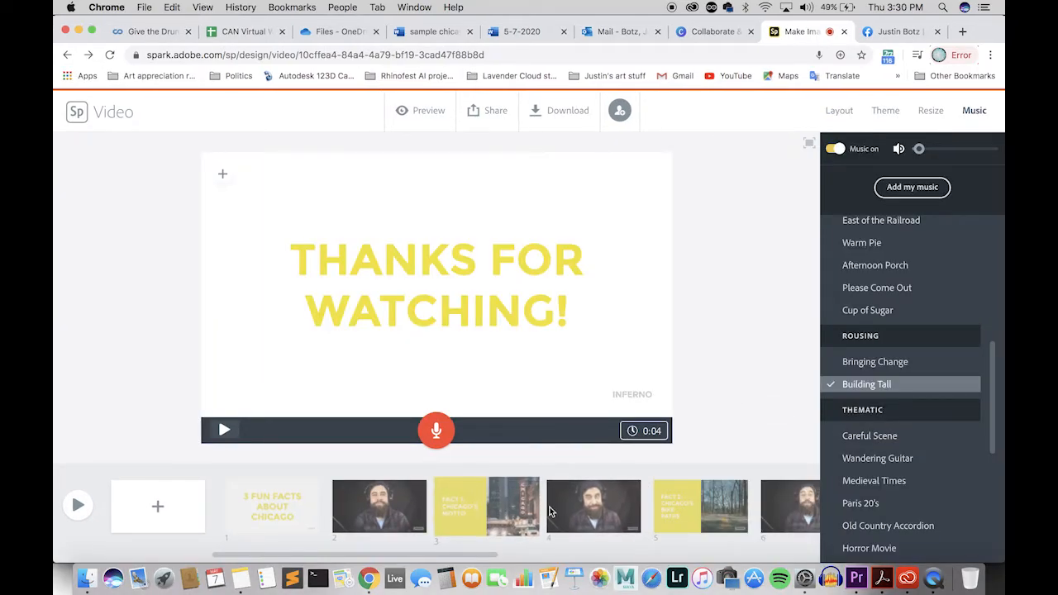
Review the slide sequence and examine slide 6's slide options, clip editing options and volume levels.
{"action": "scroll", "coordinate": [662, 504], "scroll_direction": "right", "scroll_amount": 5}
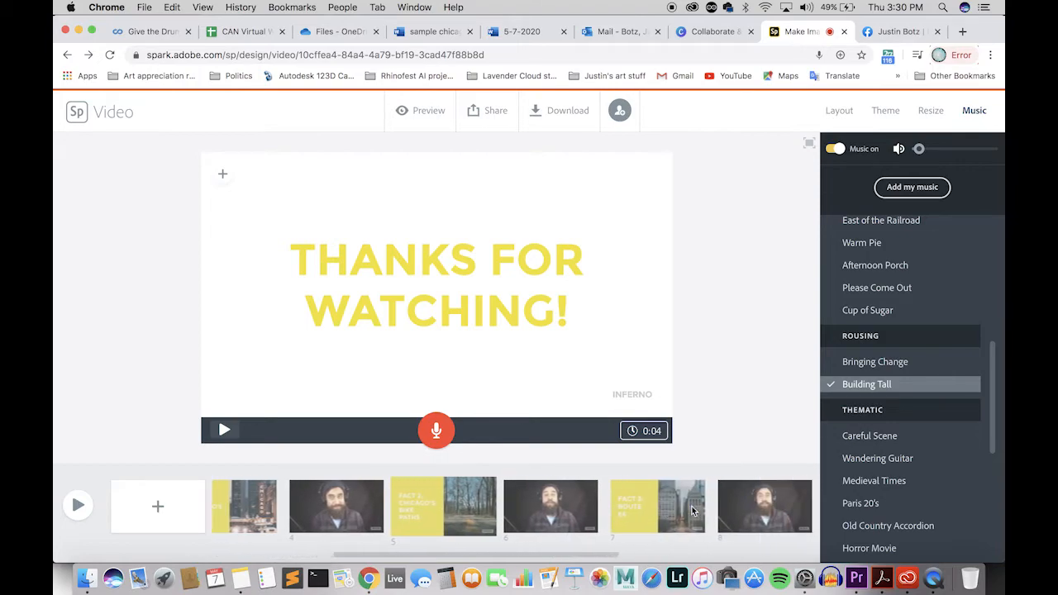
{"action": "scroll", "coordinate": [692, 506], "scroll_direction": "right", "scroll_amount": 2}
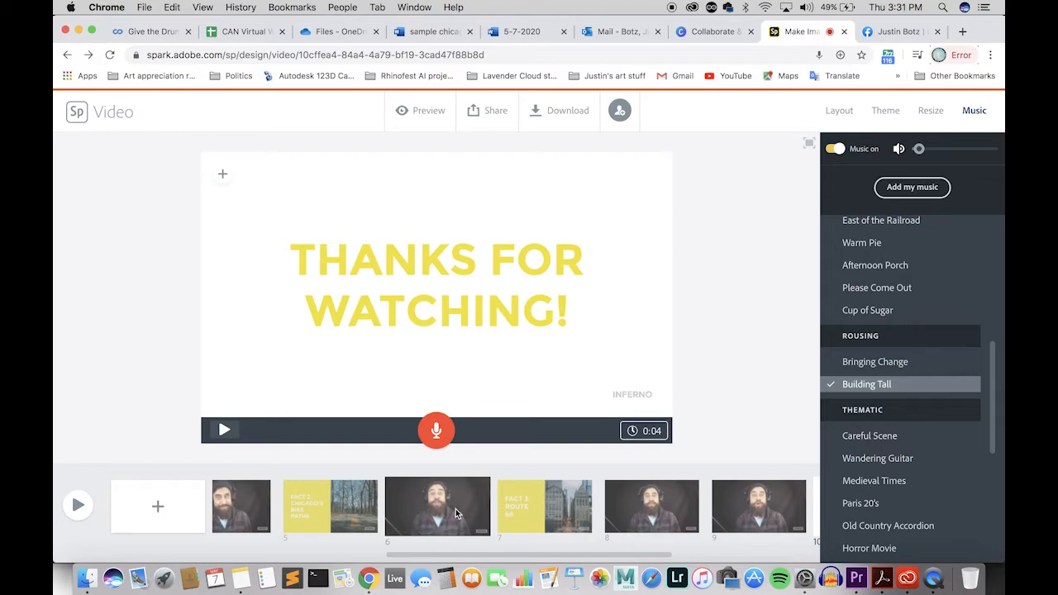
{"action": "left_click", "coordinate": [435, 515]}
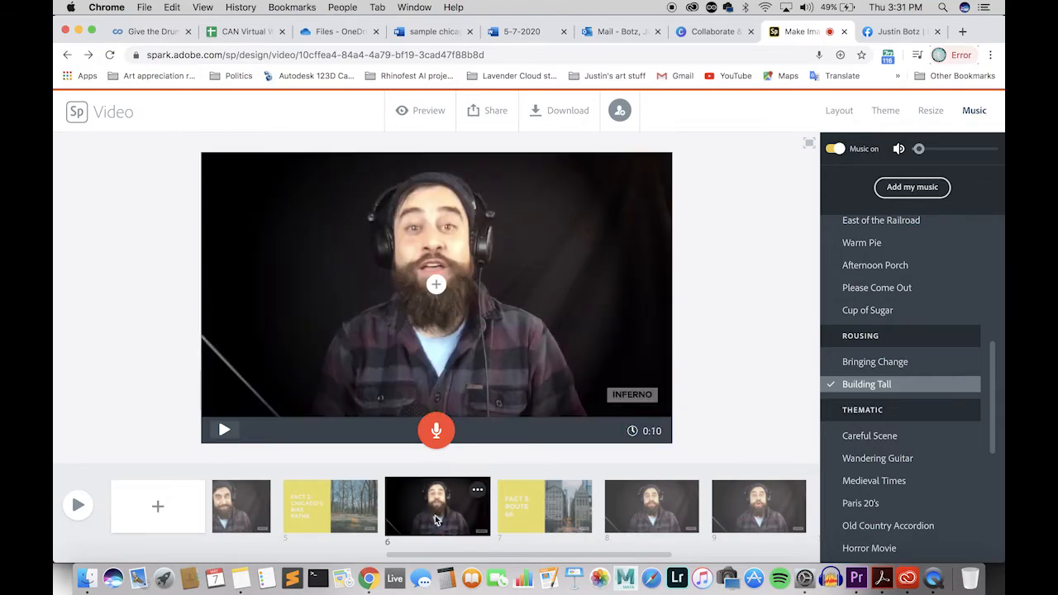
{"action": "left_click", "coordinate": [478, 491]}
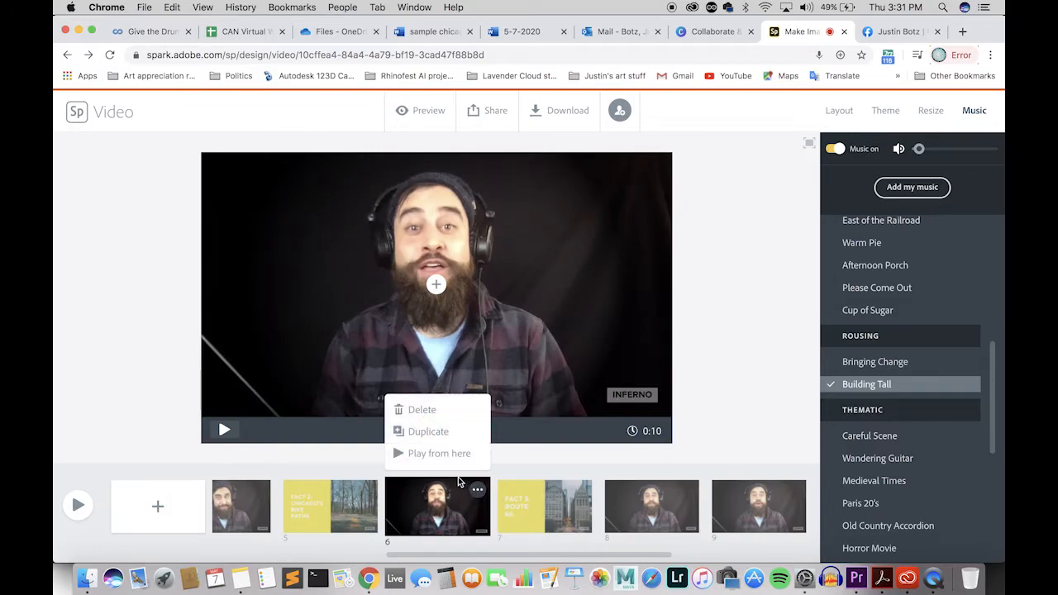
{"action": "left_click", "coordinate": [653, 316]}
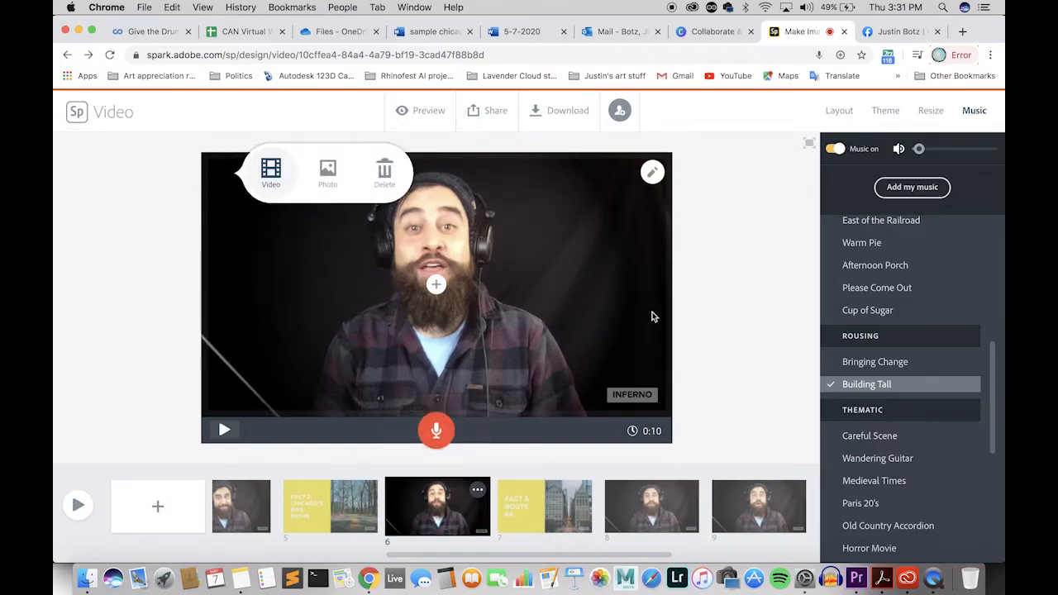
{"action": "left_click", "coordinate": [654, 172]}
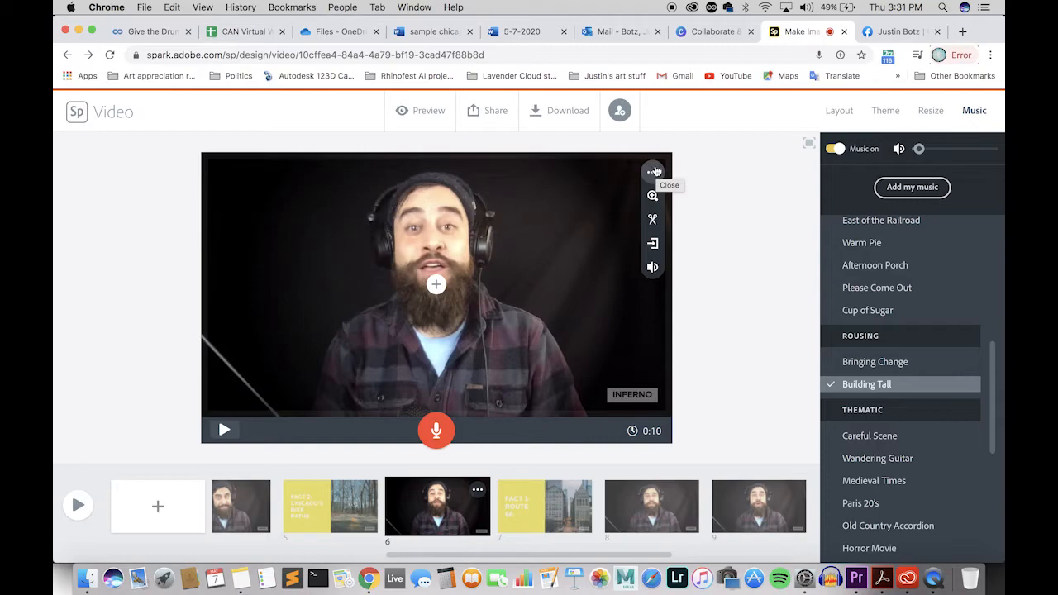
{"action": "left_click", "coordinate": [653, 268]}
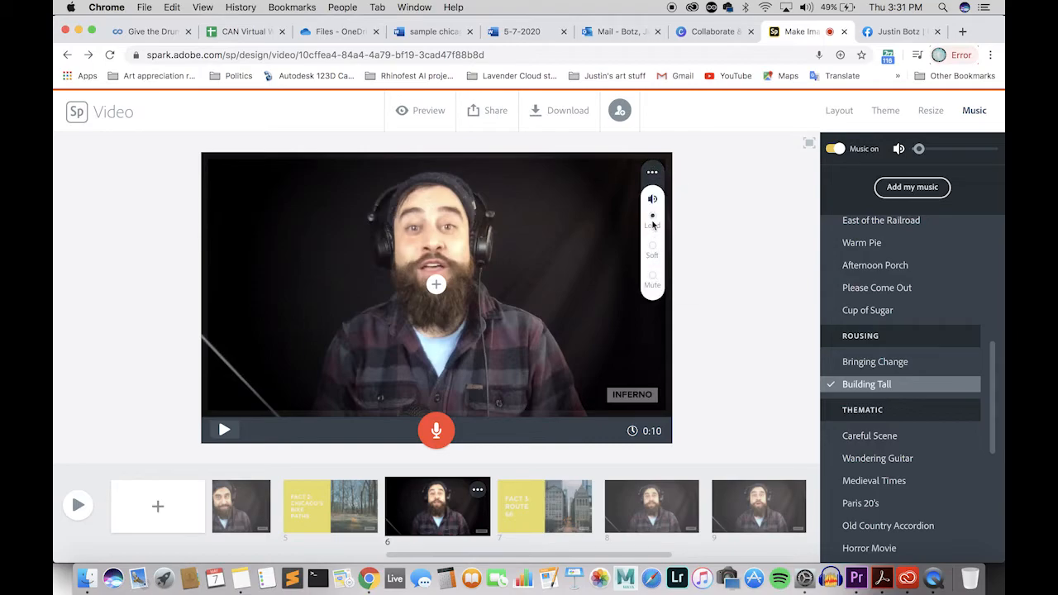
{"action": "left_click", "coordinate": [720, 257]}
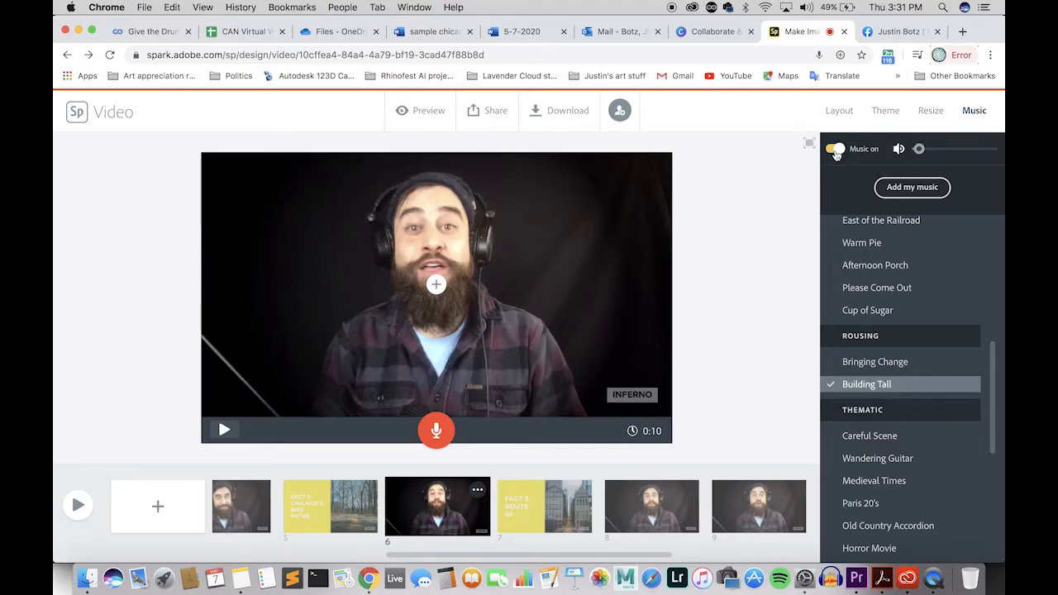
{"action": "scroll", "coordinate": [940, 248], "scroll_direction": "up", "scroll_amount": 5}
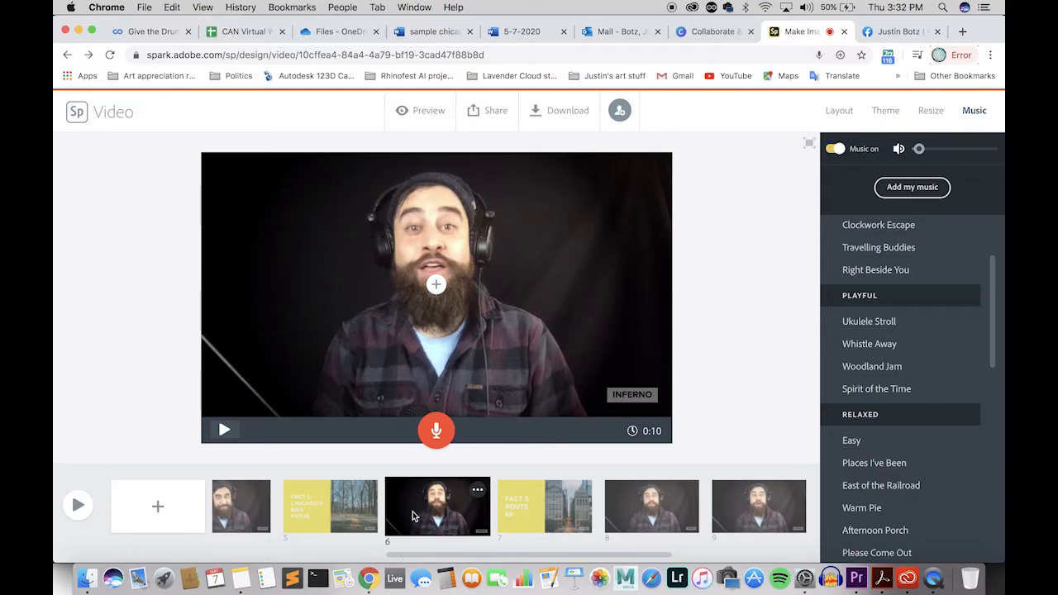
{"action": "scroll", "coordinate": [355, 508], "scroll_direction": "left", "scroll_amount": 2}
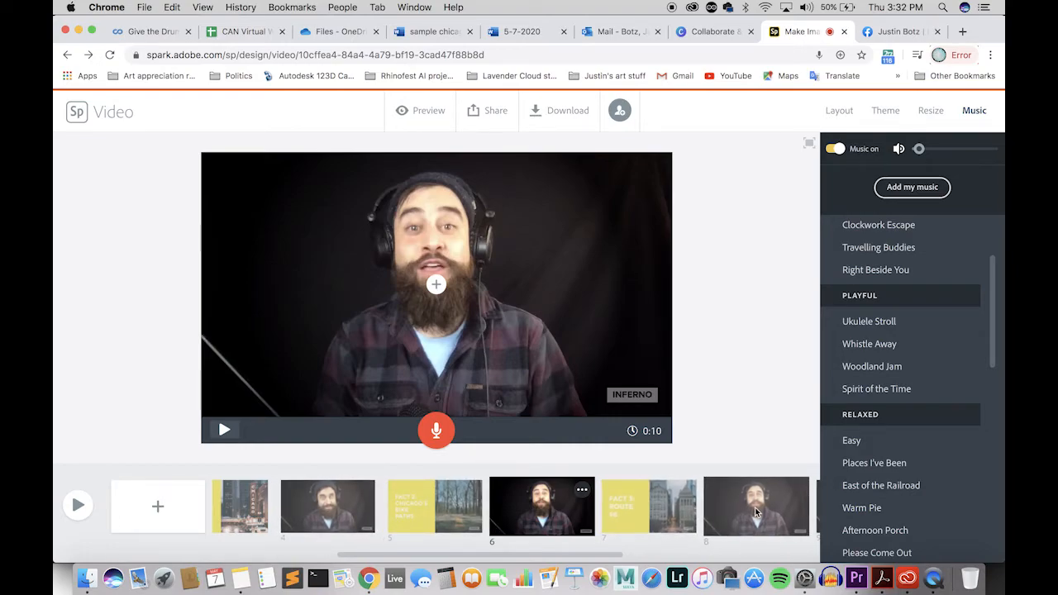
{"action": "scroll", "coordinate": [755, 513], "scroll_direction": "right", "scroll_amount": 4}
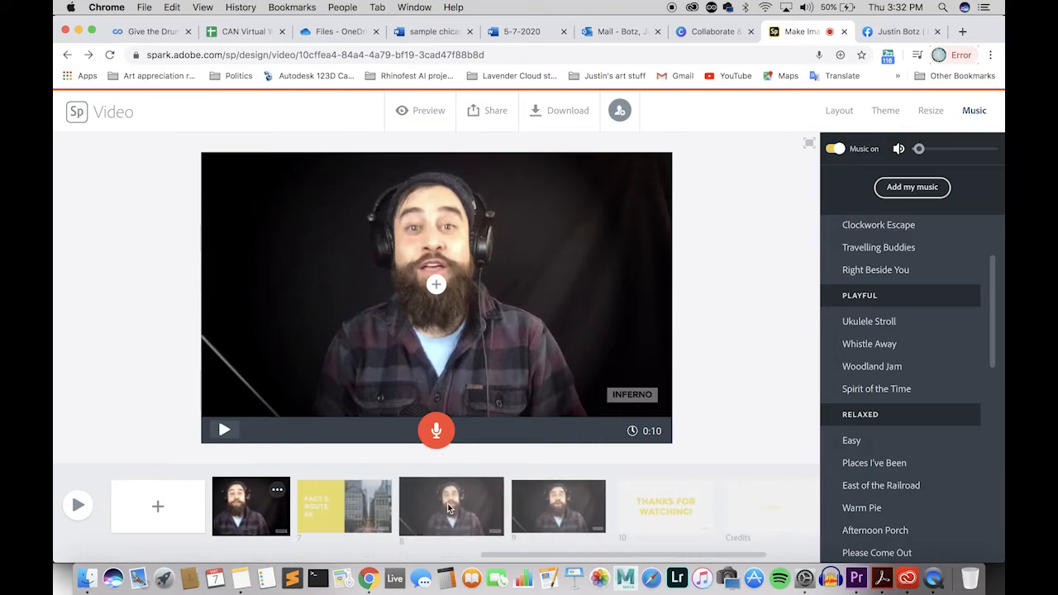